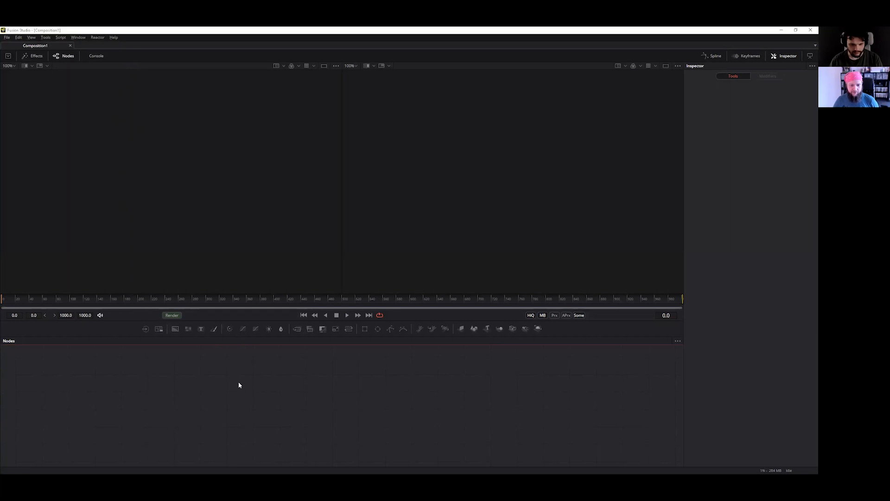
# - Open the Reactor package manager from the empty composition
pyautogui.click(241, 389)
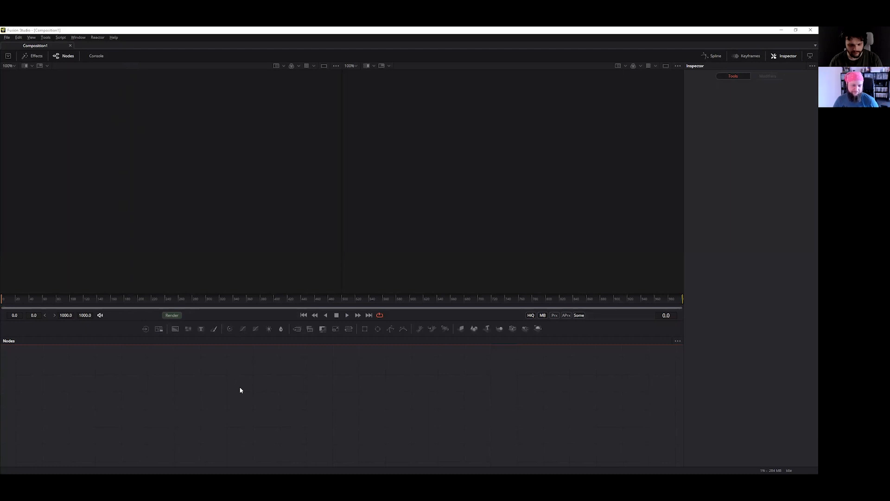
pyautogui.click(96, 37)
pyautogui.click(111, 46)
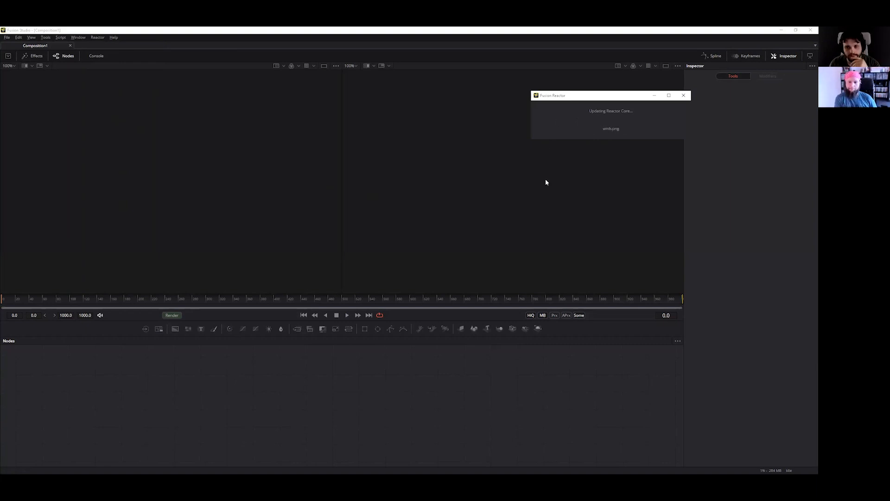
# - Look through the full list of tools that can be added to the node graph
pyautogui.rightClick(348, 407)
pyautogui.click(222, 436)
pyautogui.hotkey('shift', 'space')
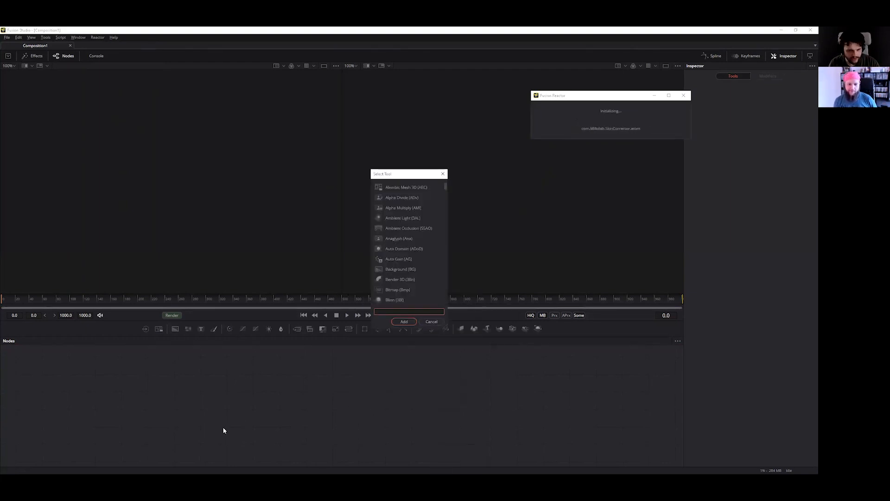
pyautogui.scroll(-4, 425, 251)
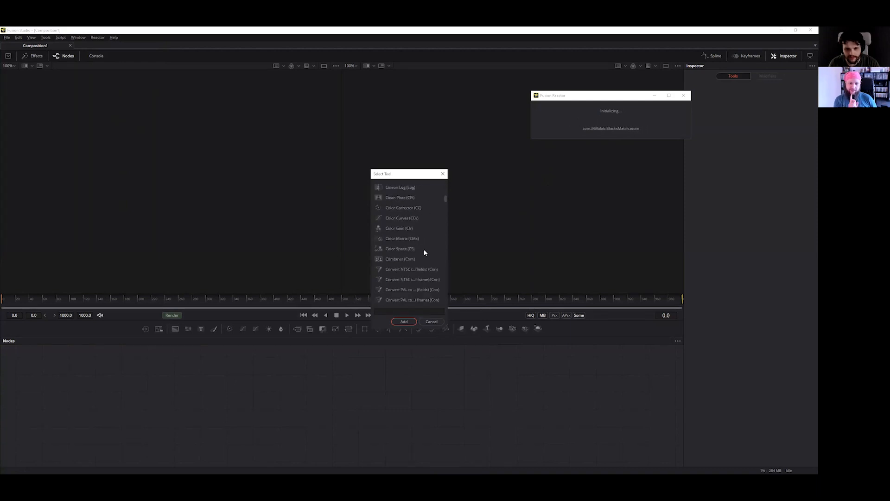
pyautogui.scroll(-15, 204, 220)
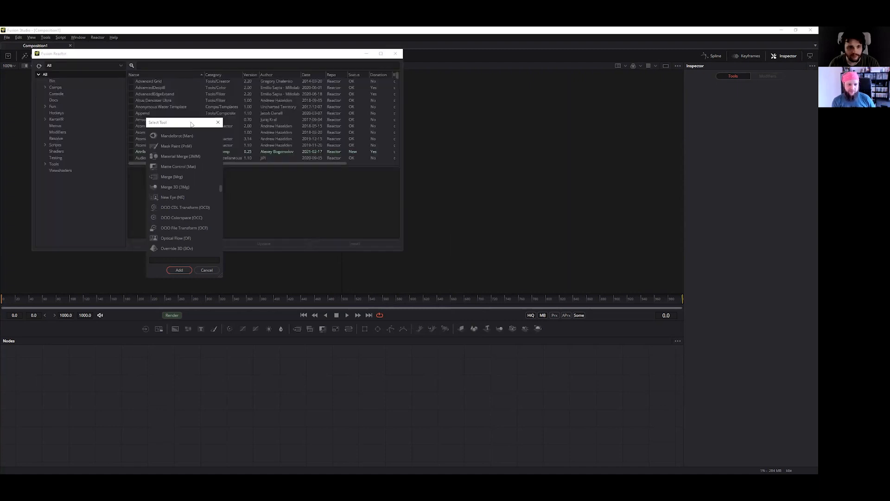
pyautogui.moveTo(191, 124); pyautogui.dragTo(514, 69)
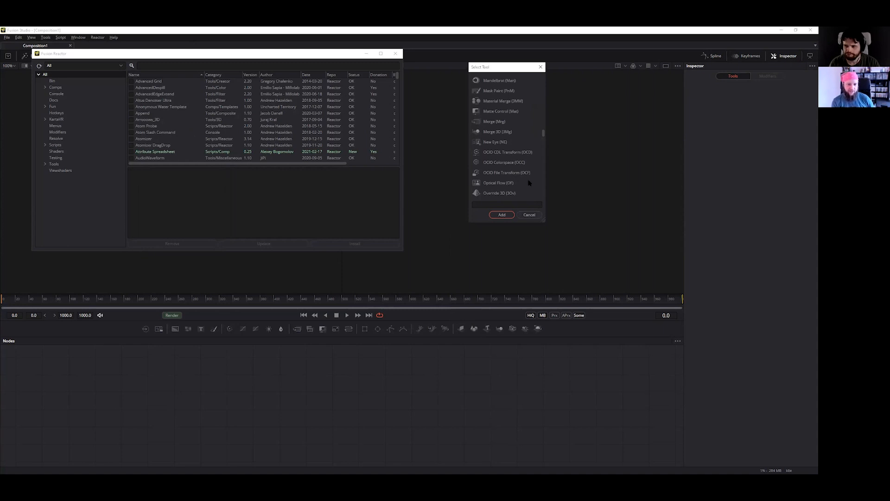
pyautogui.scroll(-15, 529, 183)
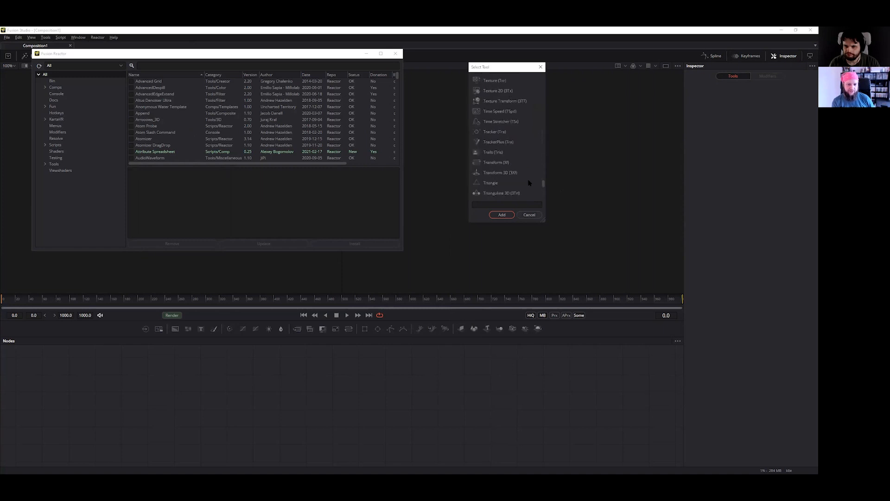
pyautogui.scroll(-5, 529, 183)
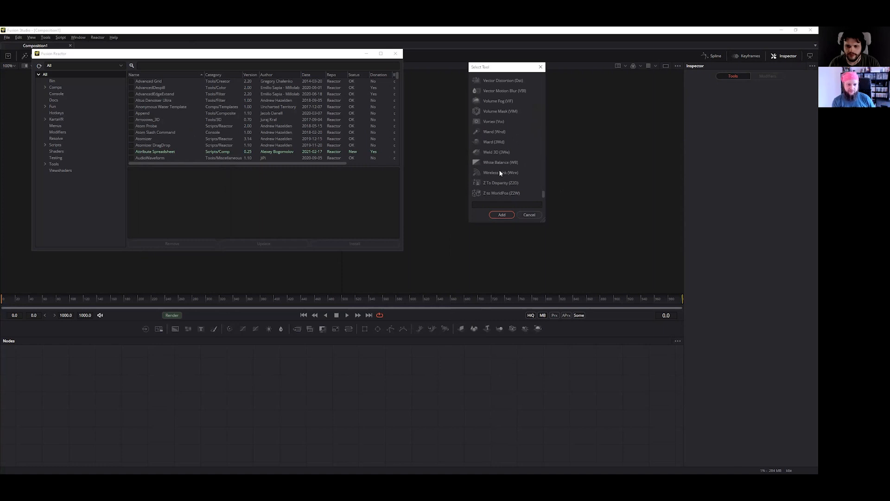
pyautogui.scroll(20, 499, 172)
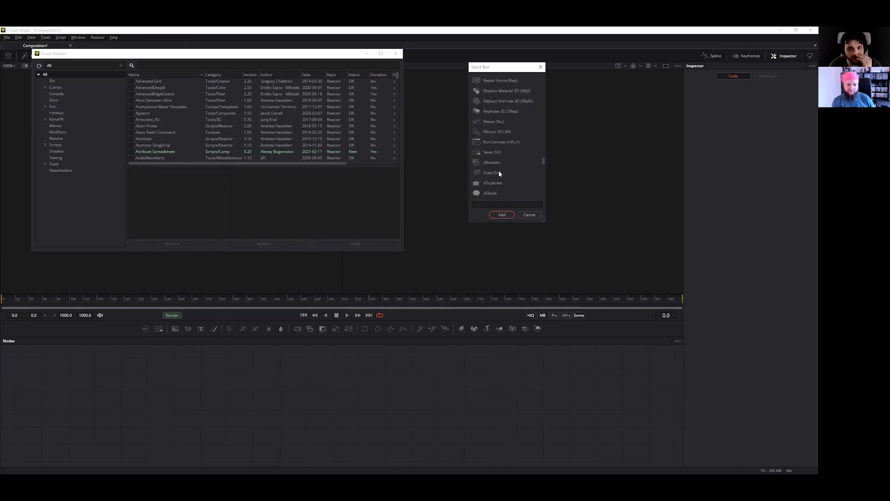
pyautogui.scroll(15, 499, 173)
# - Add a Wireless Link node to the composition
pyautogui.moveTo(541, 117); pyautogui.dragTo(532, 199)
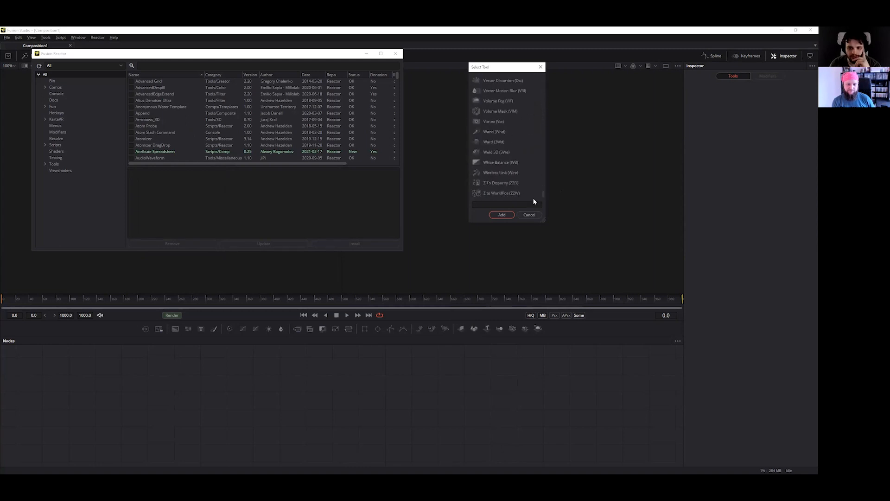
pyautogui.click(499, 174)
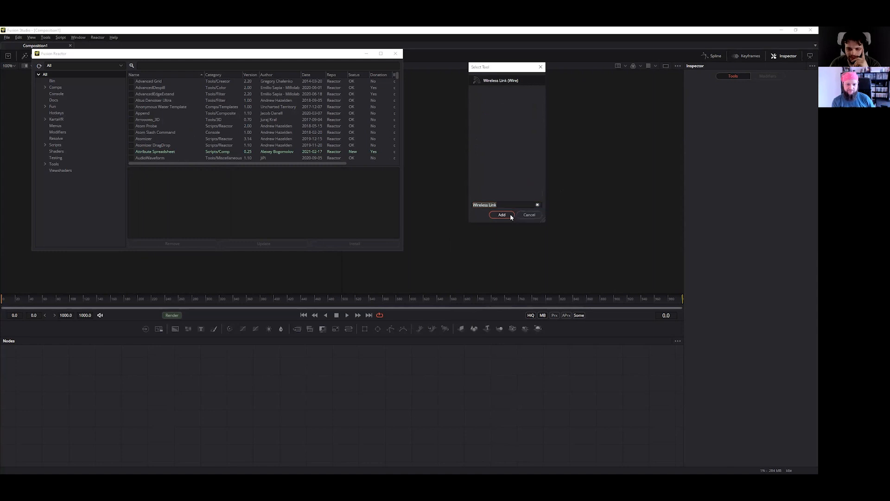
pyautogui.click(502, 215)
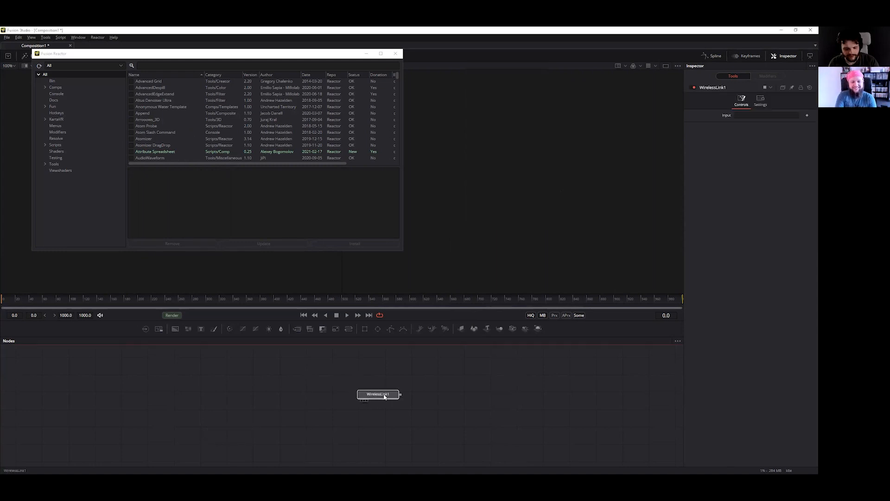
# - Check the Wireless Link node's controls and settings, and delete the node
pyautogui.moveTo(225, 55); pyautogui.dragTo(324, 84)
pyautogui.rightClick(388, 395)
pyautogui.click(376, 388)
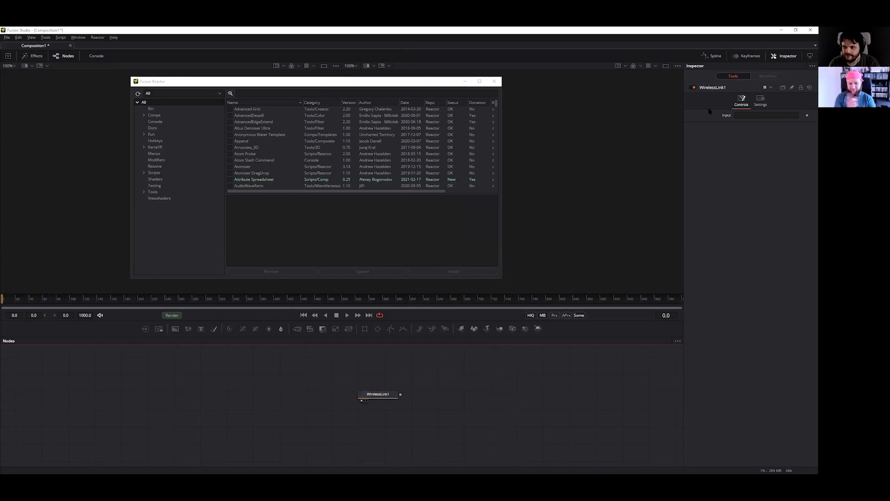
pyautogui.click(759, 102)
pyautogui.click(742, 101)
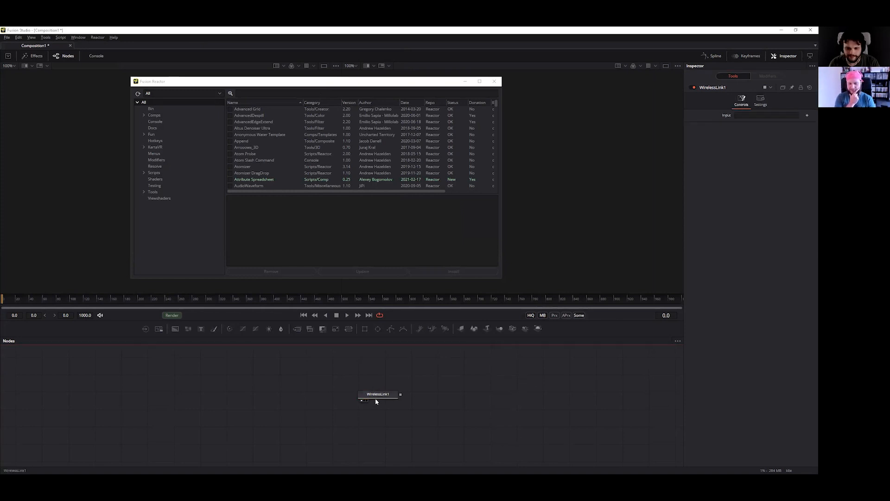
pyautogui.press('Delete')
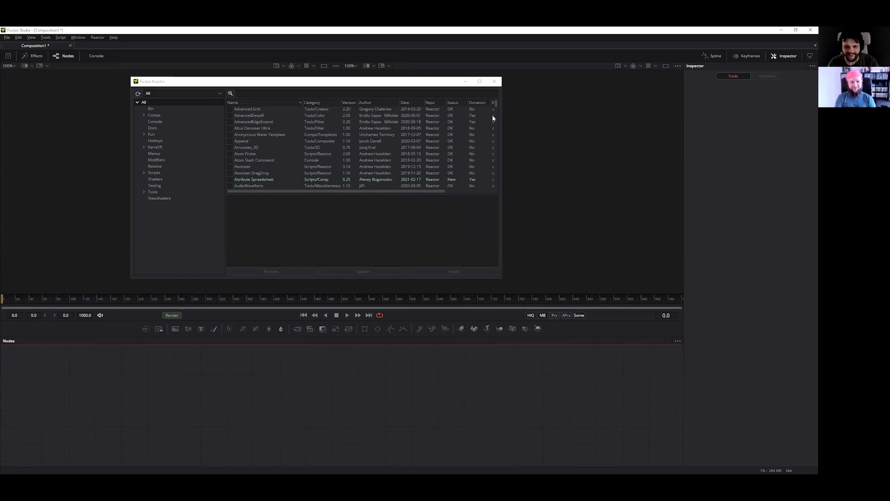
# - Browse the shape tools among the entries matching "s" and add an sEllipse node
pyautogui.hotkey('shift', 'space')
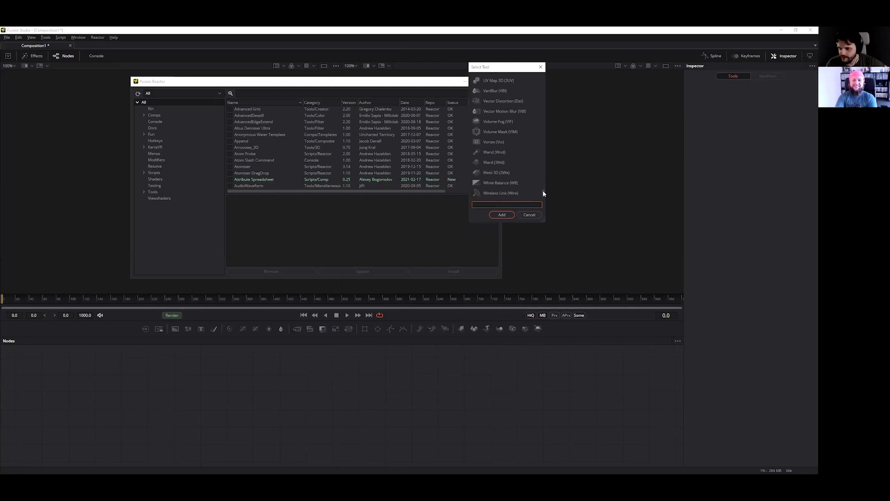
pyautogui.moveTo(543, 191); pyautogui.dragTo(541, 160)
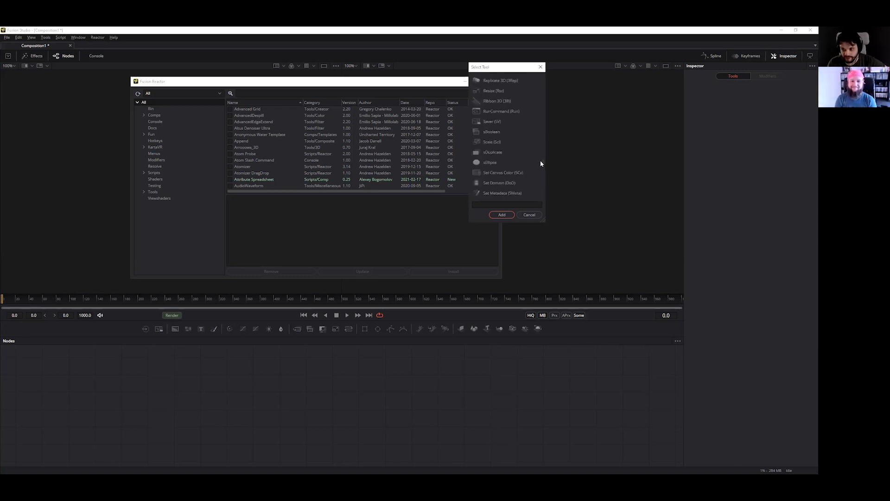
pyautogui.moveTo(541, 162)
pyautogui.mouseDown()
pyautogui.moveTo(537, 150)
pyautogui.moveTo(538, 173)
pyautogui.mouseUp()
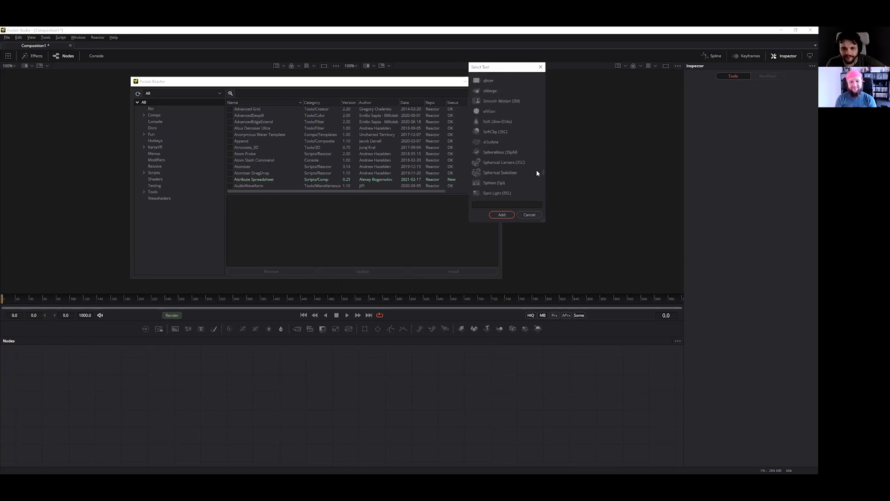
pyautogui.click(528, 203)
pyautogui.write('sc')
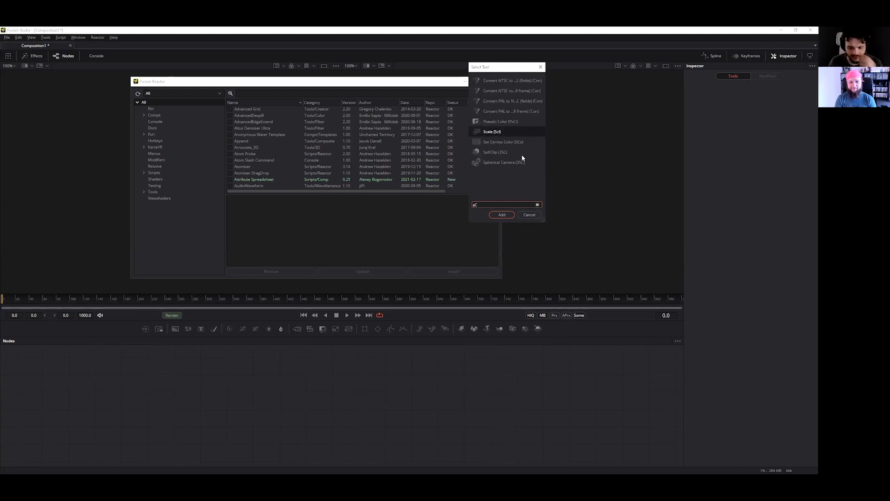
pyautogui.press('BackSpace')
pyautogui.scroll(-4, 519, 157)
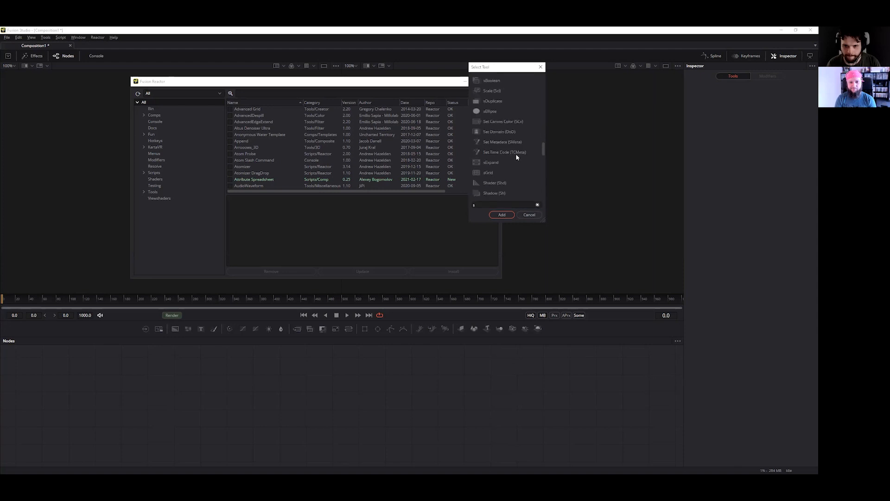
pyautogui.click(492, 140)
pyautogui.click(502, 214)
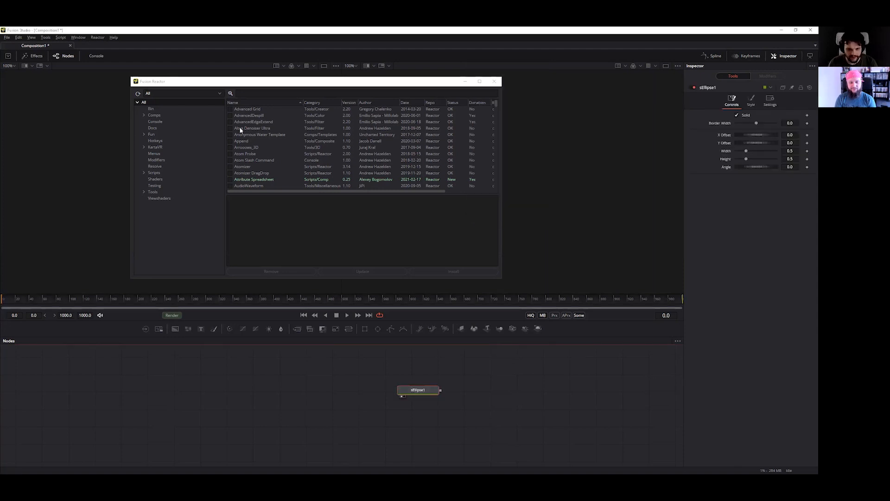
# - Move the Reactor window aside and raise the sEllipse's border width to about 0.117
pyautogui.moveTo(294, 83); pyautogui.dragTo(252, 106)
pyautogui.click(201, 189)
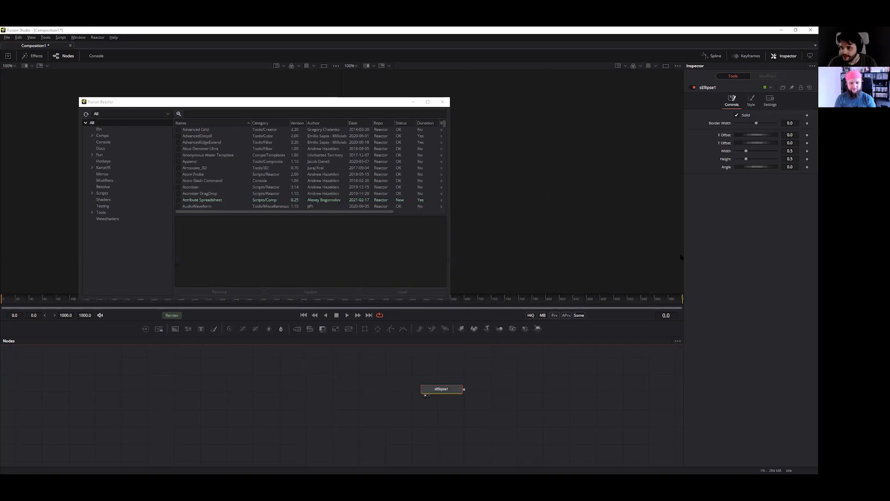
pyautogui.moveTo(758, 123); pyautogui.dragTo(766, 122)
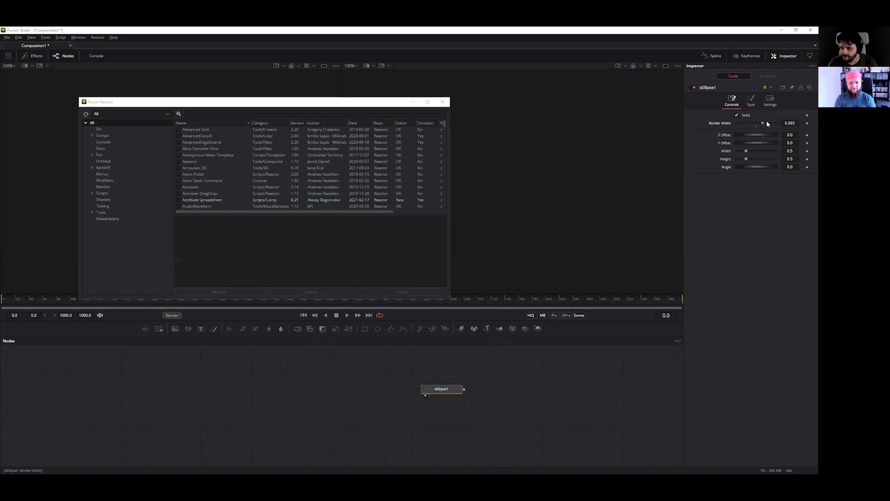
pyautogui.moveTo(431, 389); pyautogui.dragTo(441, 397)
# - Delete the sEllipse node from the composition
pyautogui.moveTo(313, 104); pyautogui.dragTo(349, 157)
pyautogui.click(452, 396)
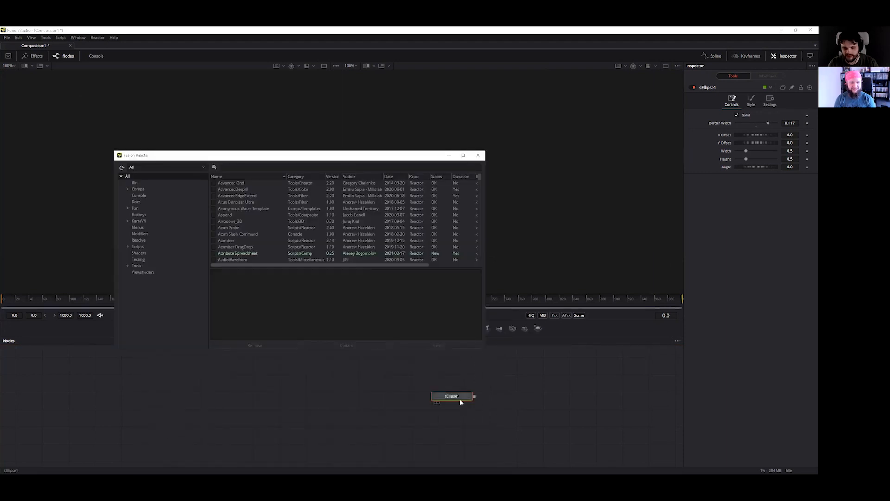
pyautogui.press('Delete')
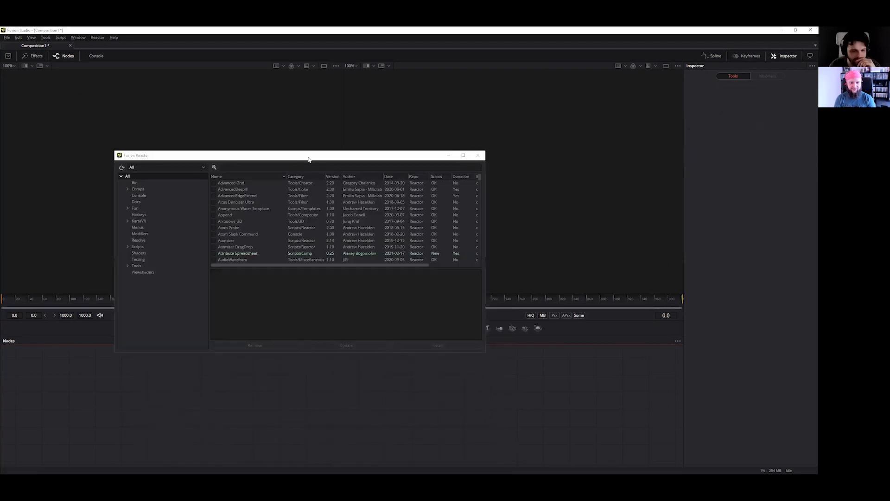
# - Browse the full Reactor package list and view the description of KartaVR Scripts | Geometry
pyautogui.moveTo(308, 157); pyautogui.dragTo(426, 75)
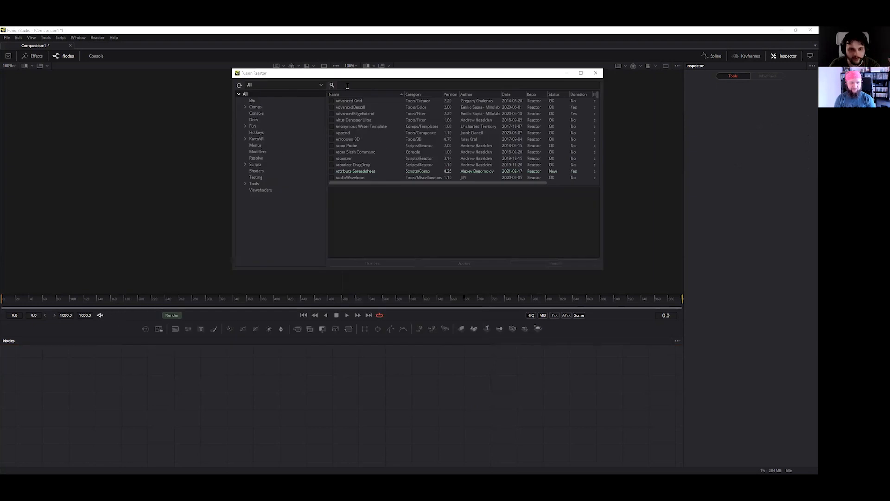
pyautogui.scroll(-15, 412, 141)
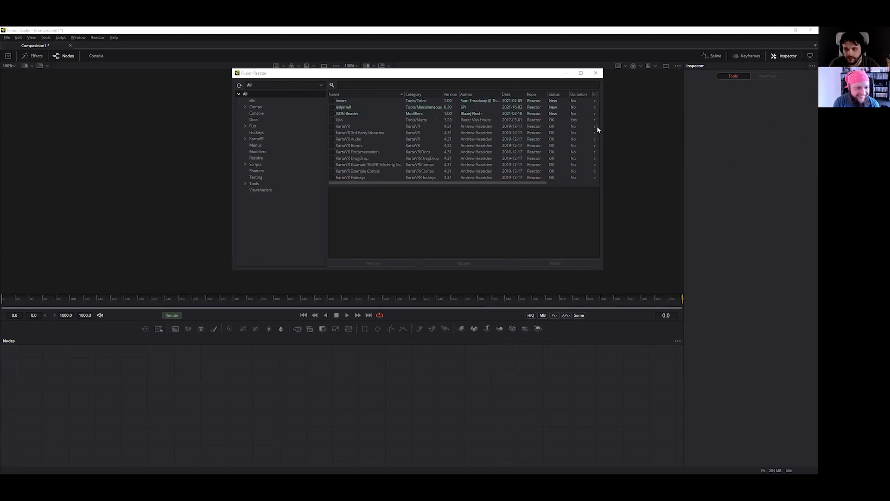
pyautogui.scroll(4, 598, 130)
pyautogui.scroll(-2, 599, 126)
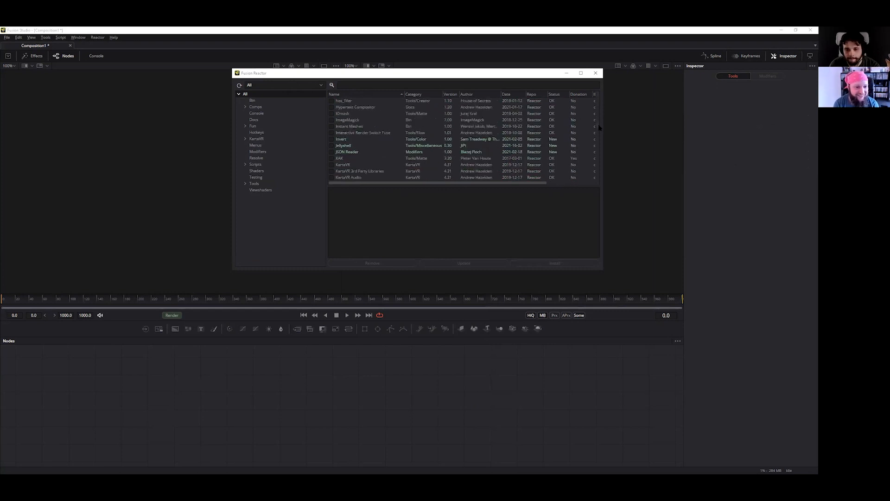
pyautogui.scroll(-4, 599, 127)
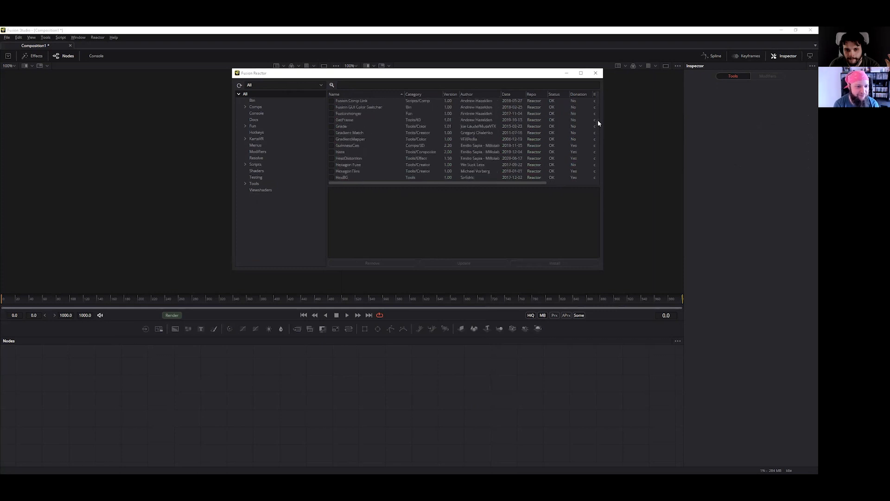
pyautogui.scroll(-2, 598, 131)
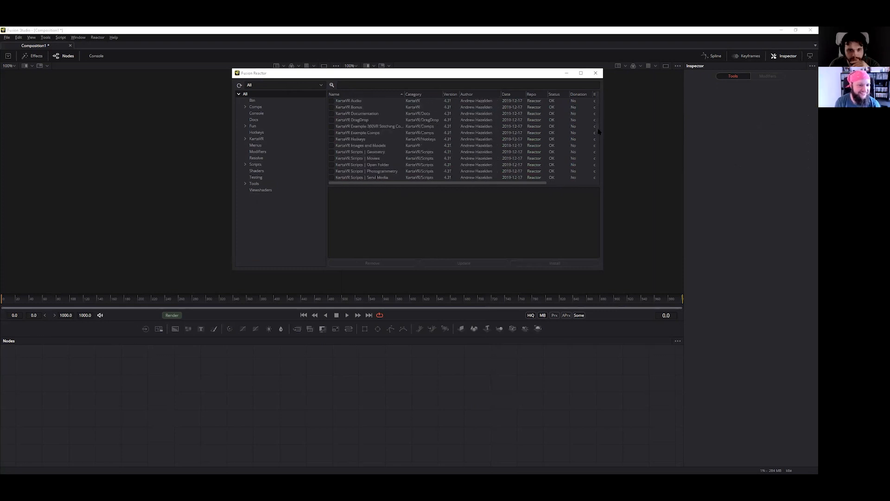
pyautogui.scroll(-2, 598, 132)
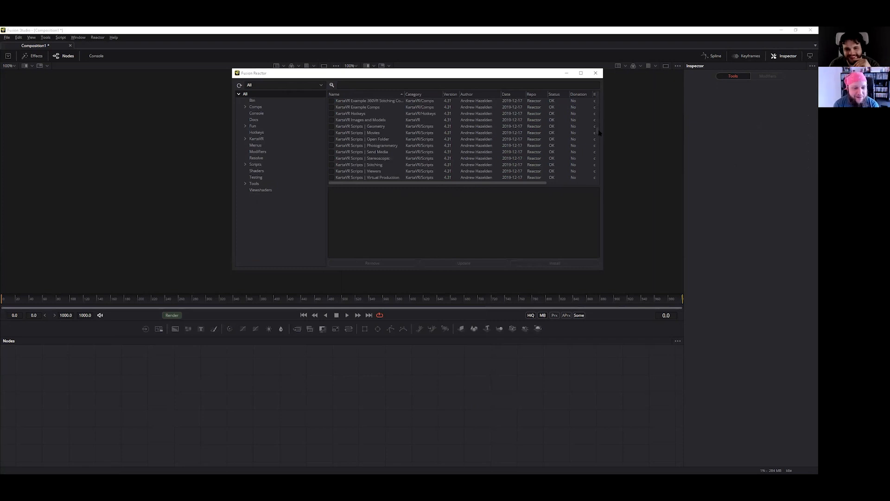
pyautogui.click(408, 128)
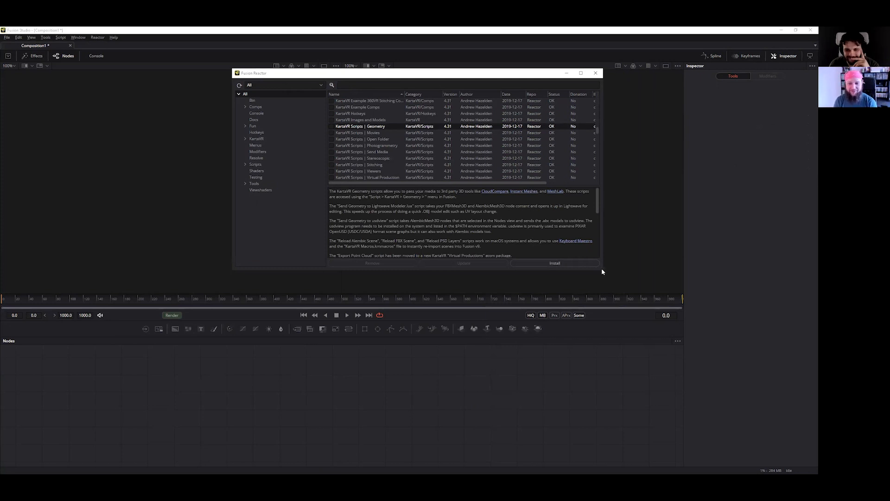
# - Search the enlarged Reactor window for "nuke" and view the description of the Grade package
pyautogui.moveTo(603, 270); pyautogui.dragTo(676, 407)
pyautogui.click(392, 84)
pyautogui.write('nul')
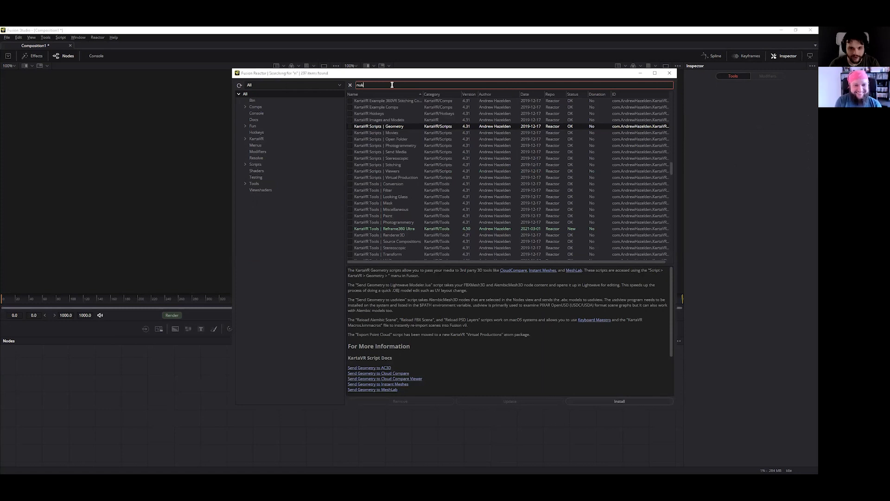
pyautogui.write('e')
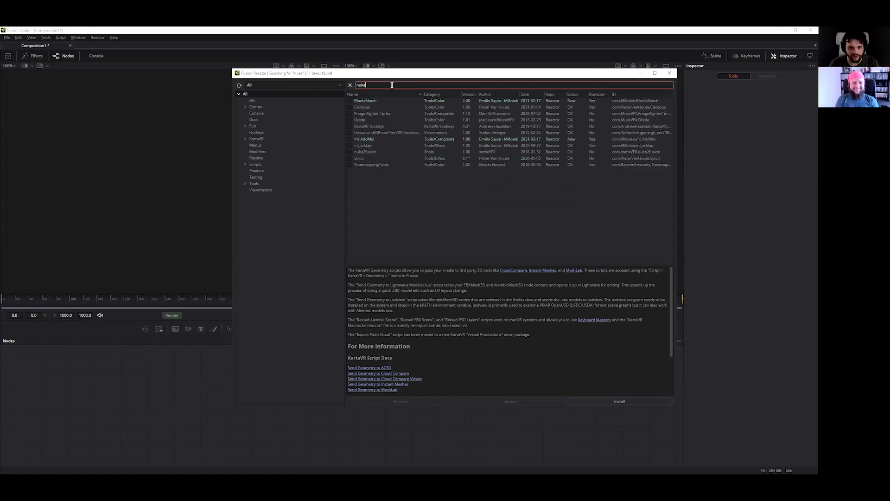
pyautogui.click(386, 119)
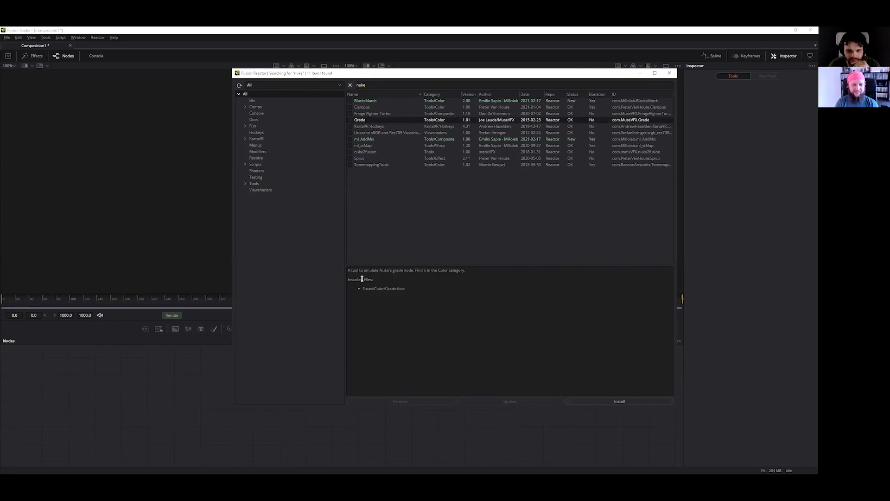
# - Mark the Grade package in the Reactor results and install it
pyautogui.moveTo(352, 270); pyautogui.dragTo(455, 269)
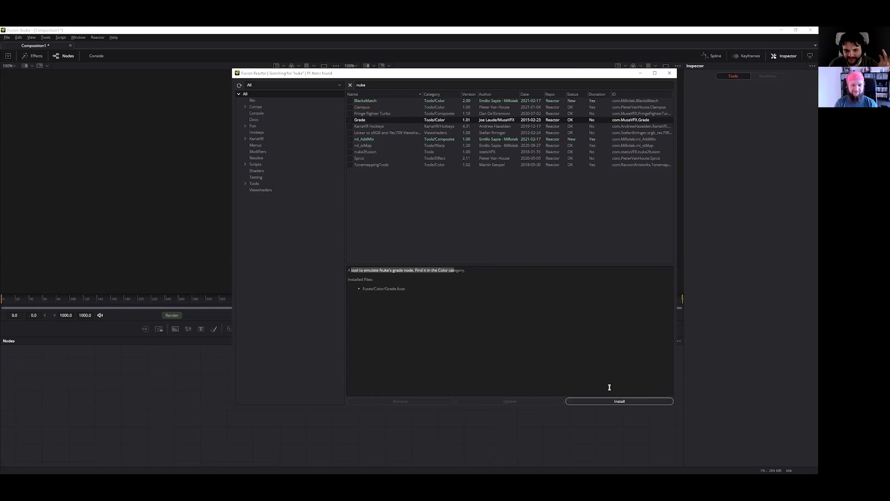
pyautogui.click(351, 121)
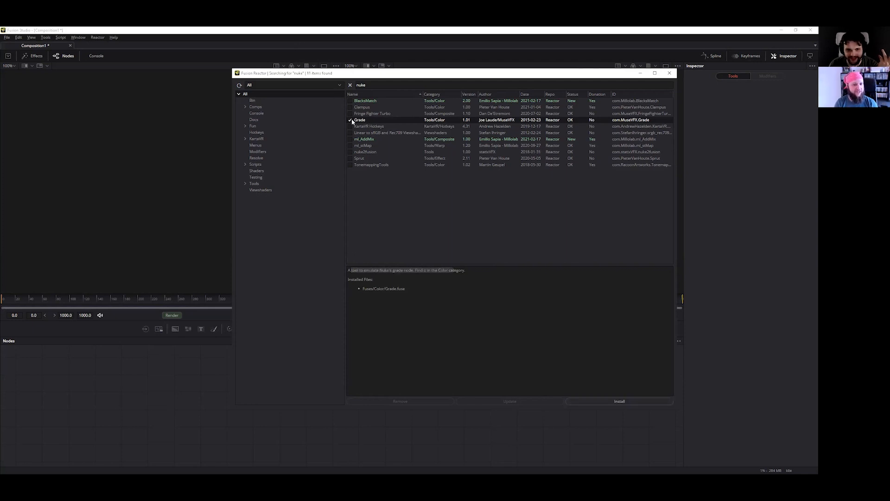
pyautogui.click(608, 402)
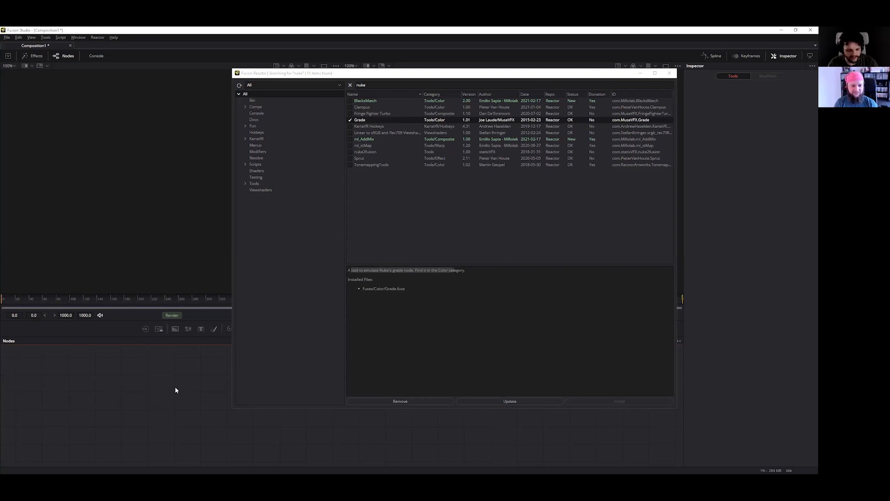
# - Search the tool picker for "grade", then broaden the search to "Gr"
pyautogui.hotkey('shift', 'space')
pyautogui.write('gra')
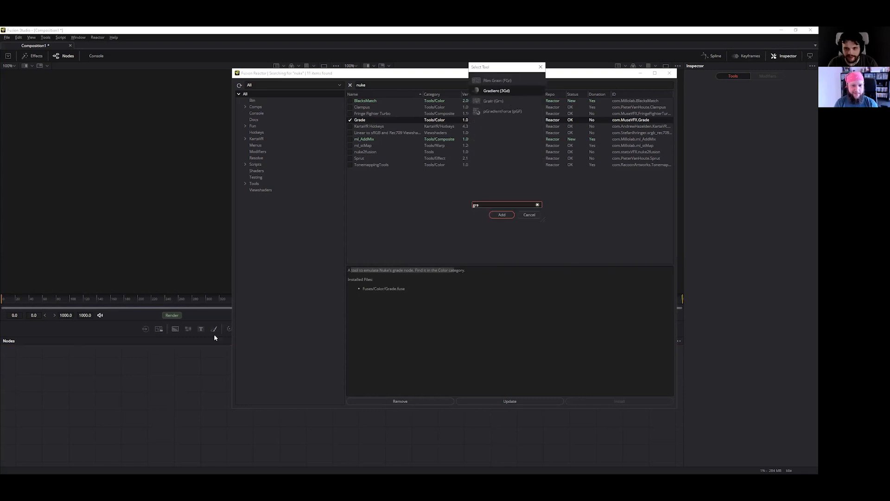
pyautogui.write('de')
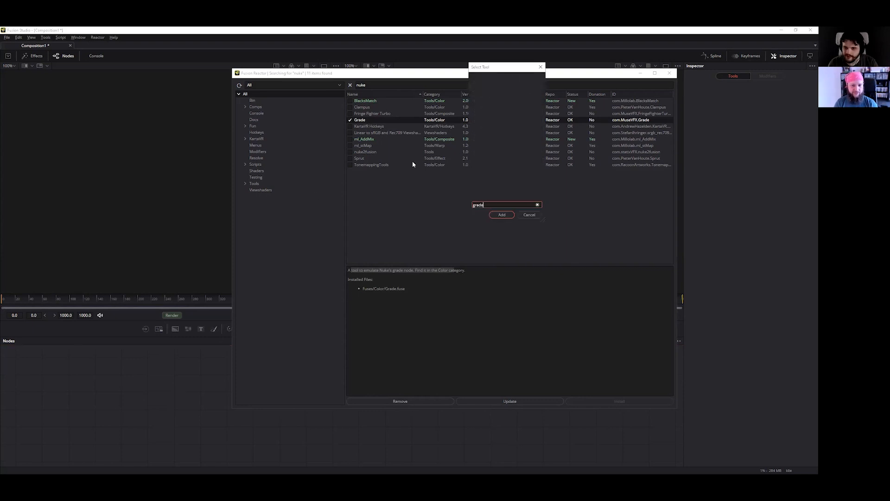
pyautogui.press('BackSpace')
pyautogui.press('BackSpace')
pyautogui.press('BackSpace')
pyautogui.press('BackSpace')
pyautogui.press('BackSpace')
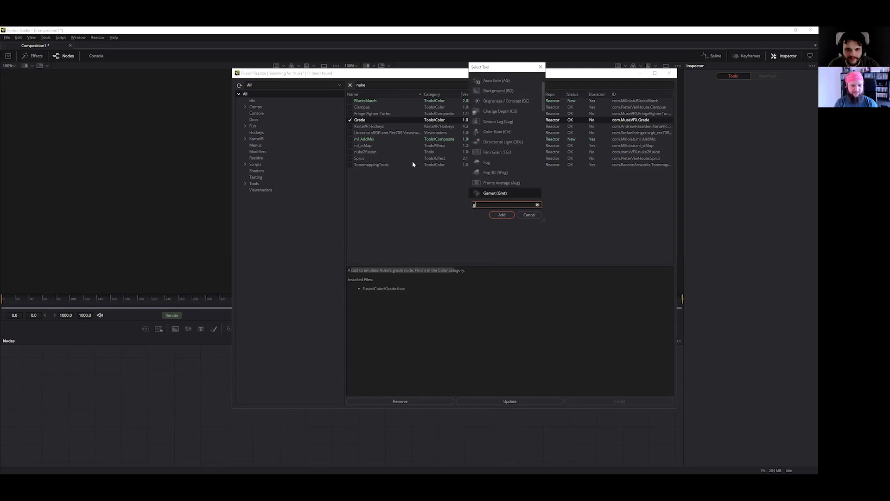
pyautogui.write('Gr')
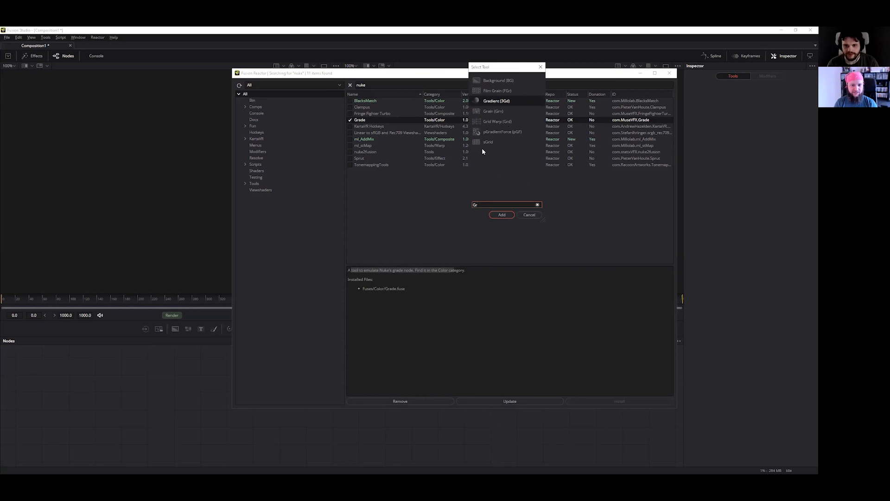
# - Add a Color Corrector node to the composition and view its ranges and correction controls
pyautogui.press('BackSpace')
pyautogui.press('BackSpace')
pyautogui.write('lor Corrector')
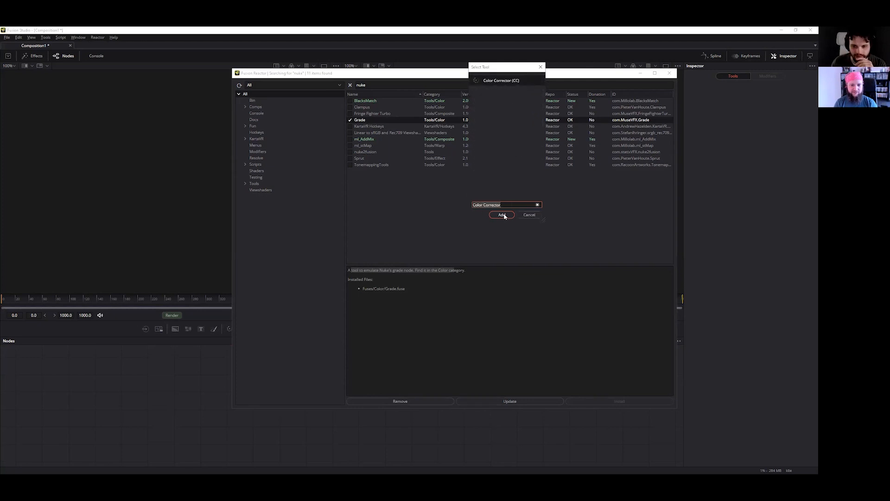
pyautogui.press('Return')
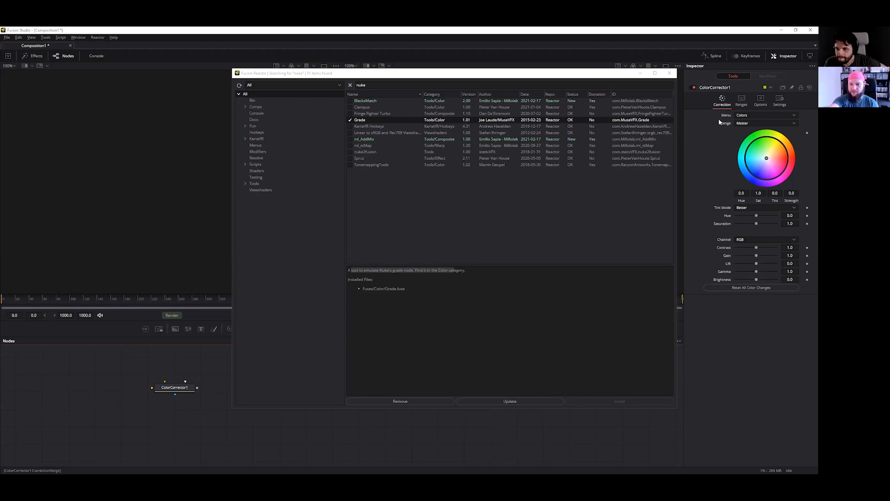
pyautogui.click(742, 103)
pyautogui.click(730, 106)
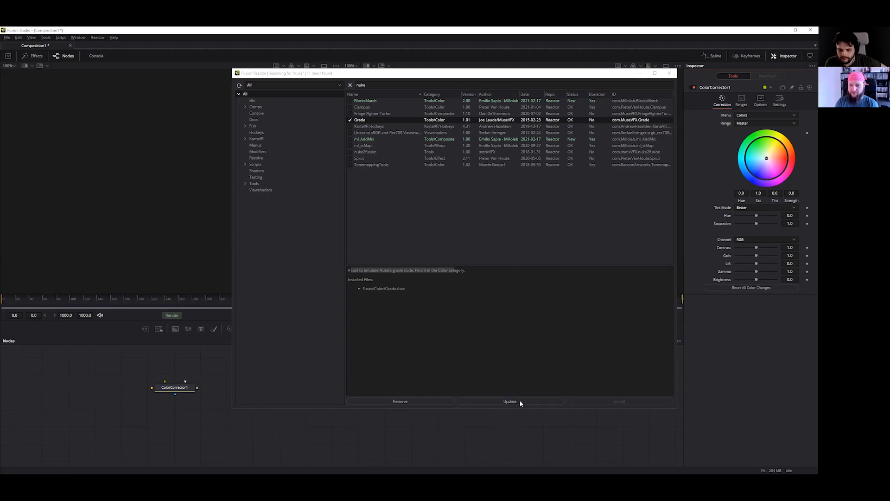
# - Search the tool picker for "grade" again and leave it without adding a tool
pyautogui.click(215, 435)
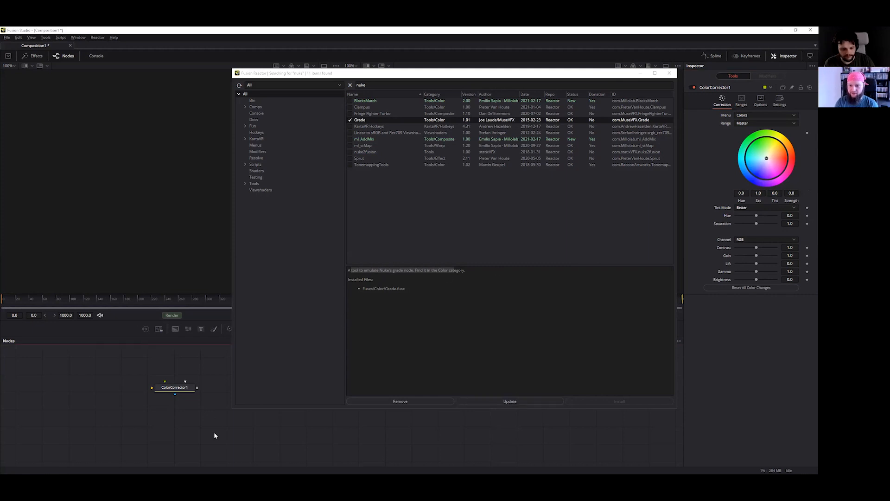
pyautogui.hotkey('shift', 'space')
pyautogui.write('grt')
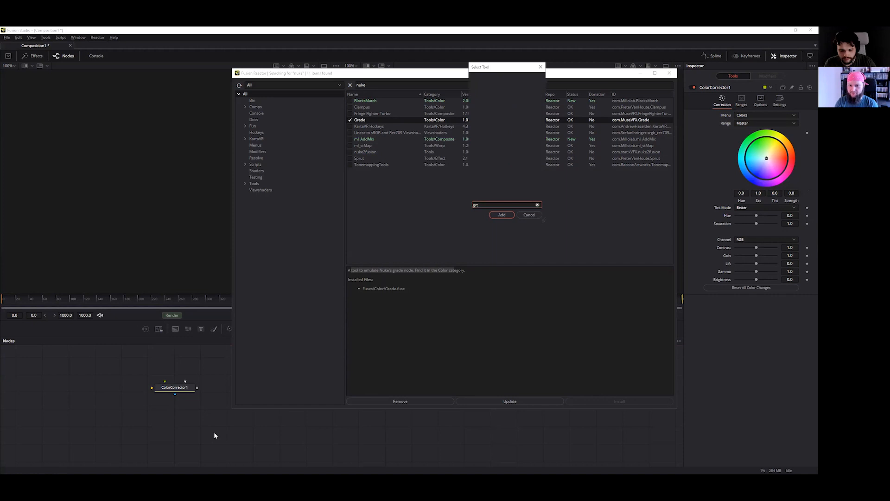
pyautogui.press('BackSpace')
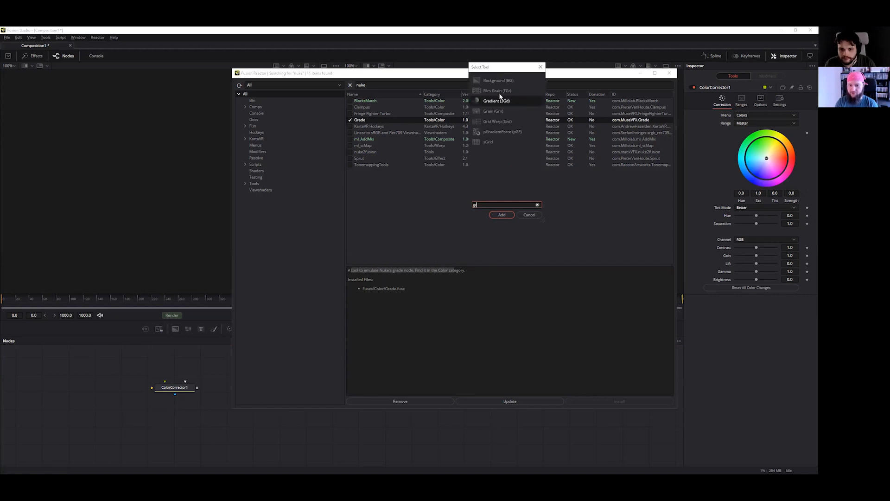
pyautogui.write('ade')
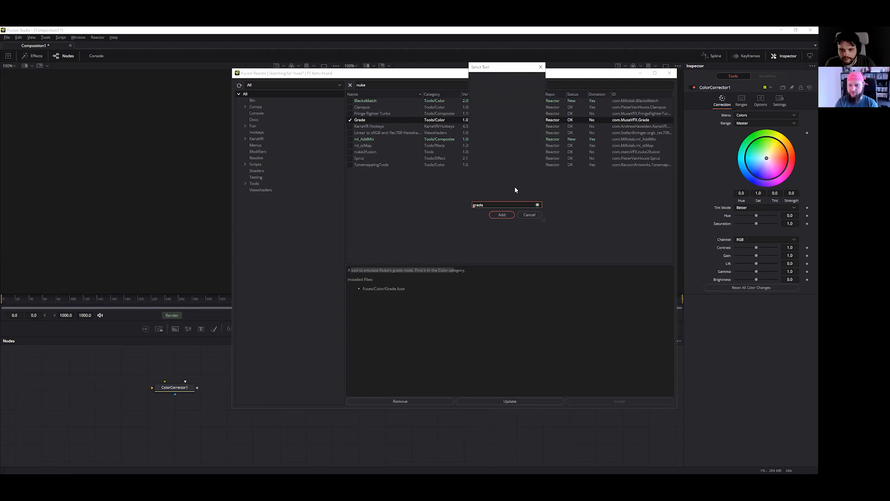
pyautogui.click(530, 215)
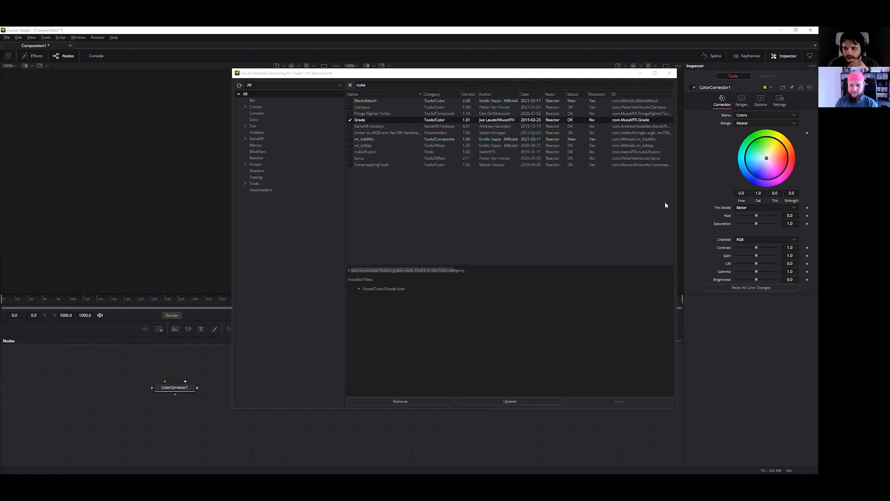
# - Unmark the Grade package in Reactor and look through the Color tools that can be added to the composition
pyautogui.click(350, 120)
pyautogui.rightClick(226, 431)
pyautogui.moveTo(281, 325)
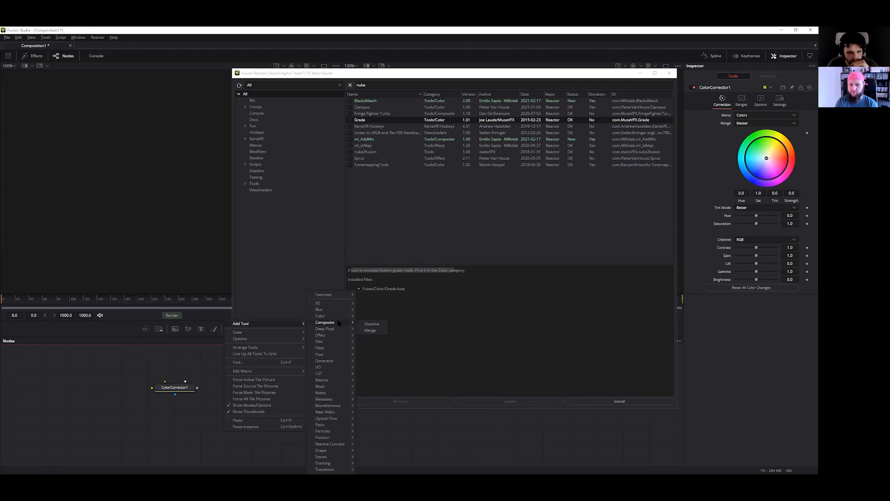
pyautogui.moveTo(341, 315)
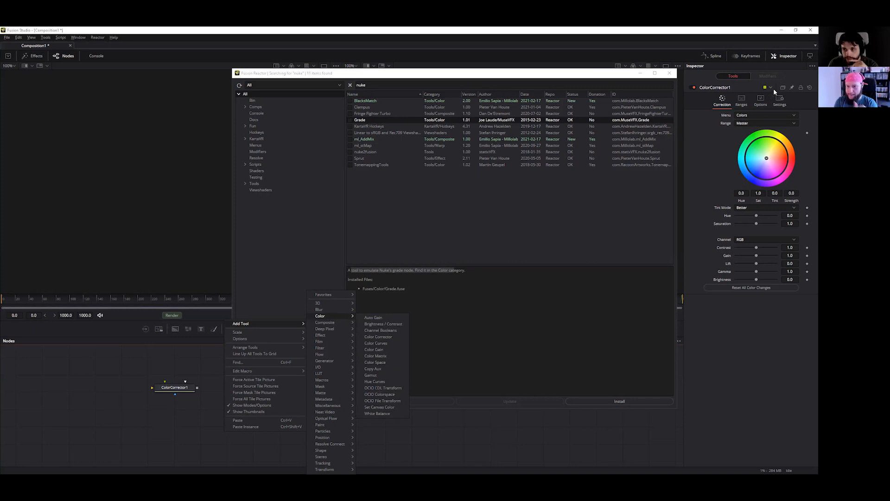
# - View the Color Corrector's options, ranges and settings, and show its version selector
pyautogui.click(761, 102)
pyautogui.click(742, 100)
pyautogui.click(779, 100)
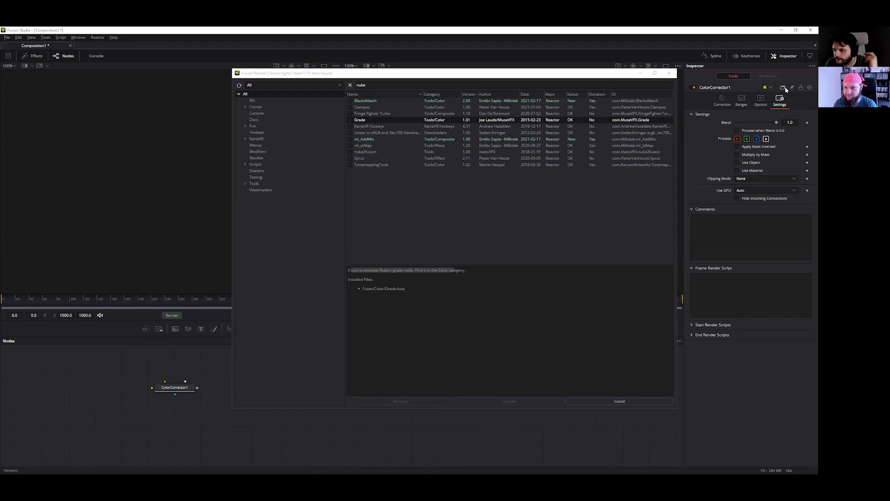
pyautogui.click(784, 88)
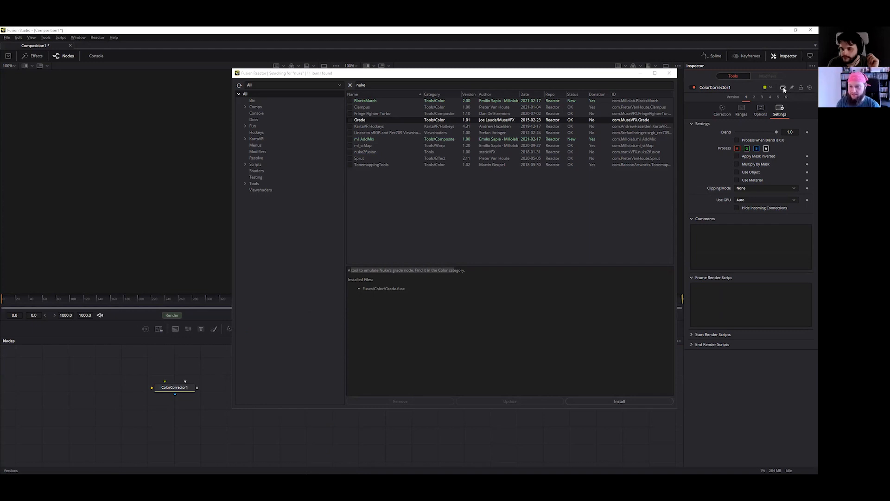
# - Create Color Corrector variations with saturation 1.35 in version 1, gain 2.27 in version 2 and gamma 0.52 in version 3
pyautogui.click(722, 110)
pyautogui.moveTo(756, 237); pyautogui.dragTo(764, 236)
pyautogui.click(755, 97)
pyautogui.moveTo(757, 268); pyautogui.dragTo(763, 269)
pyautogui.click(762, 97)
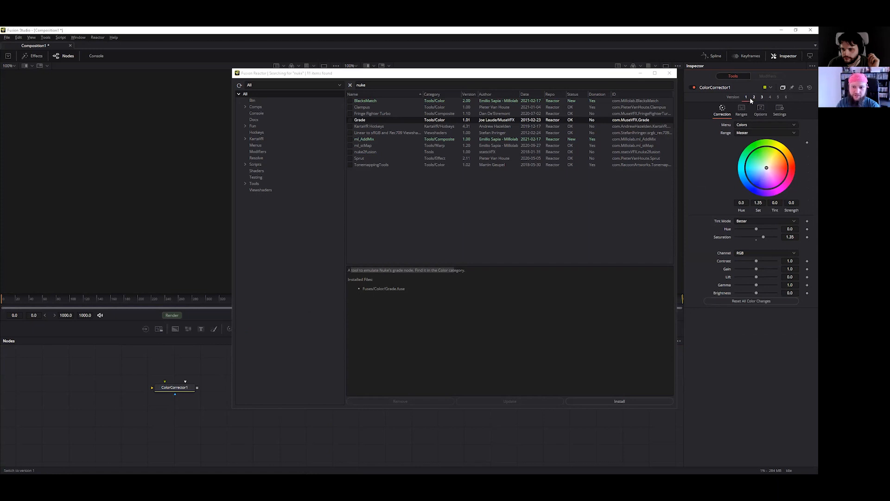
pyautogui.click(762, 97)
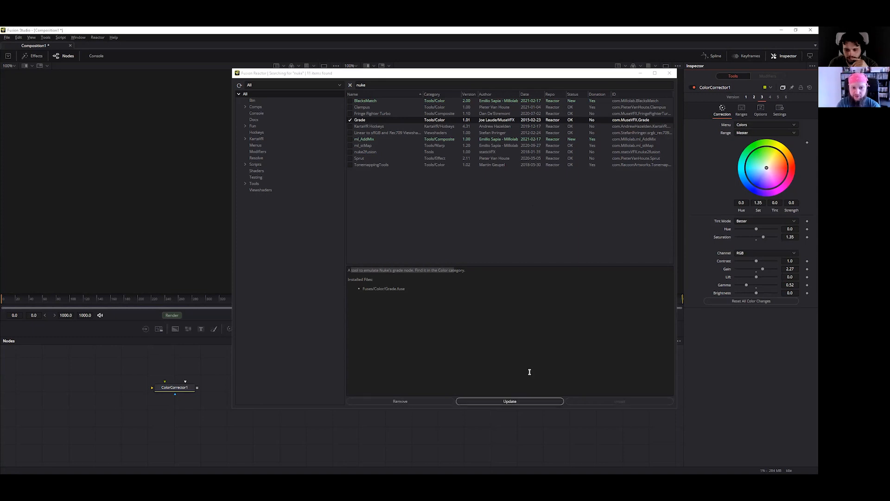
pyautogui.moveTo(374, 299); pyautogui.dragTo(399, 272)
pyautogui.click(392, 293)
pyautogui.click(461, 330)
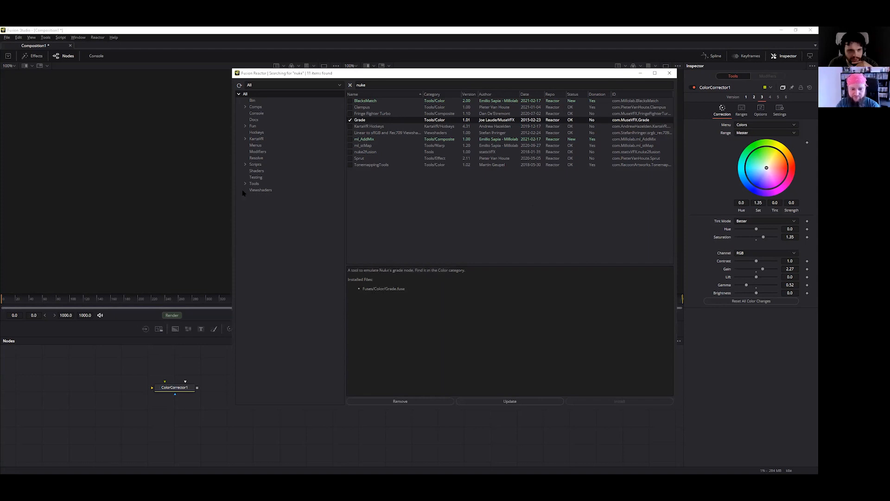
# - Limit the Reactor results to the Color tools category and view the TonemappingTools and Grade descriptions
pyautogui.click(246, 183)
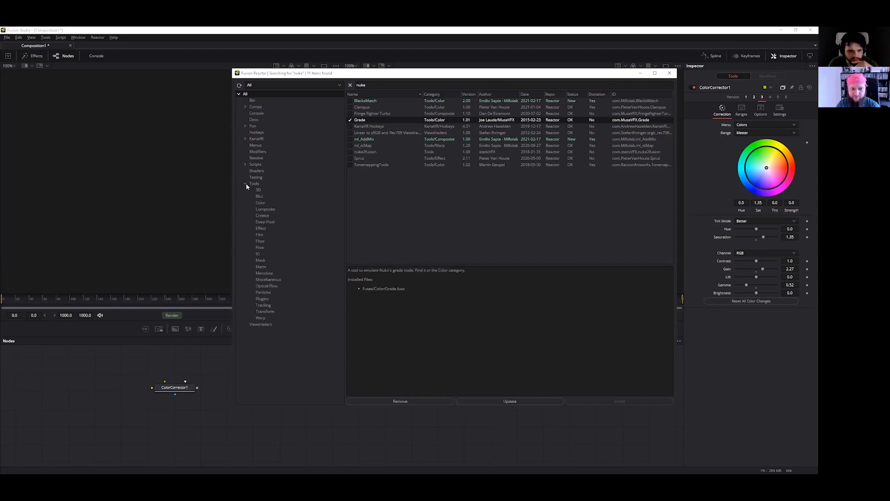
pyautogui.click(265, 204)
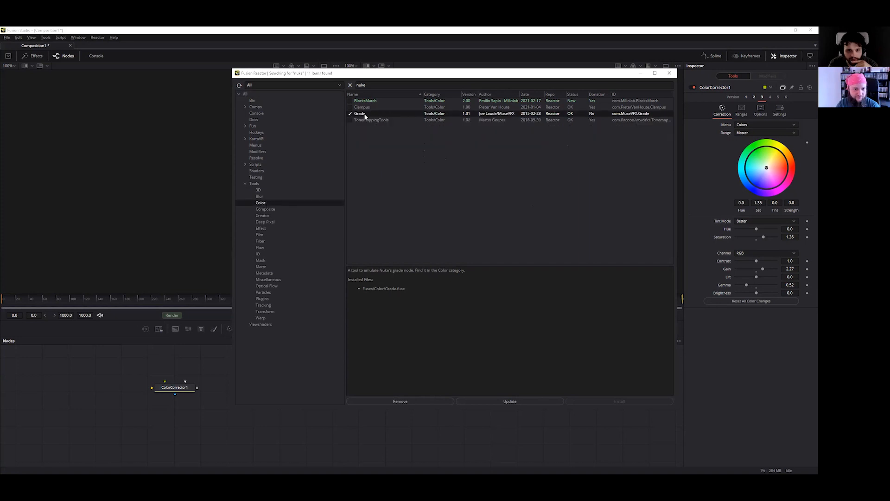
pyautogui.click(366, 120)
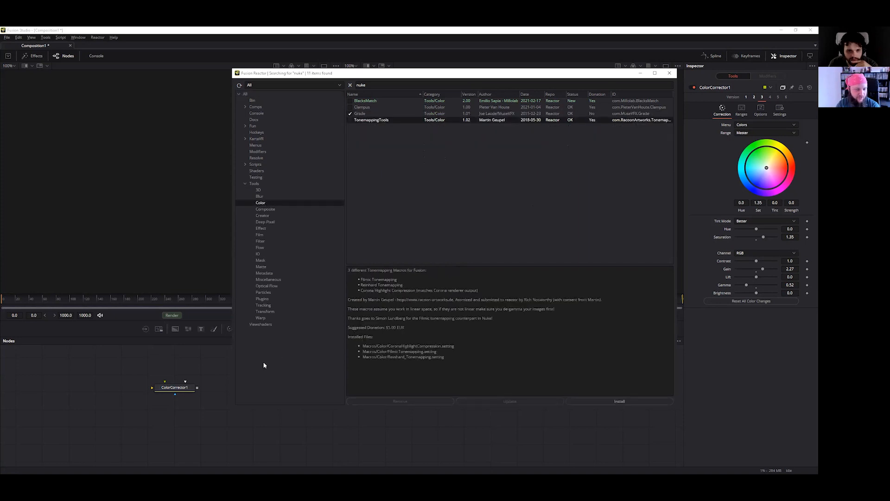
pyautogui.click(362, 114)
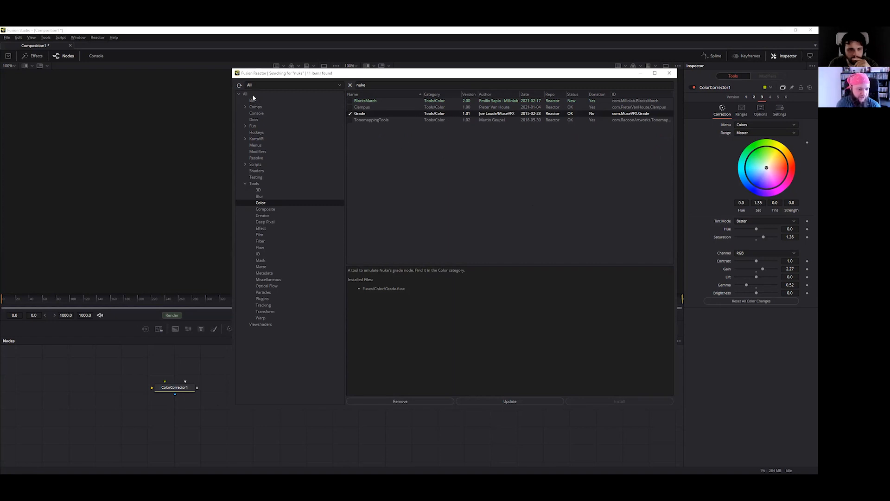
# - Look through the addable tool categories, including Color, Warp, 3D and Filter, for the Grade tool
pyautogui.rightClick(123, 376)
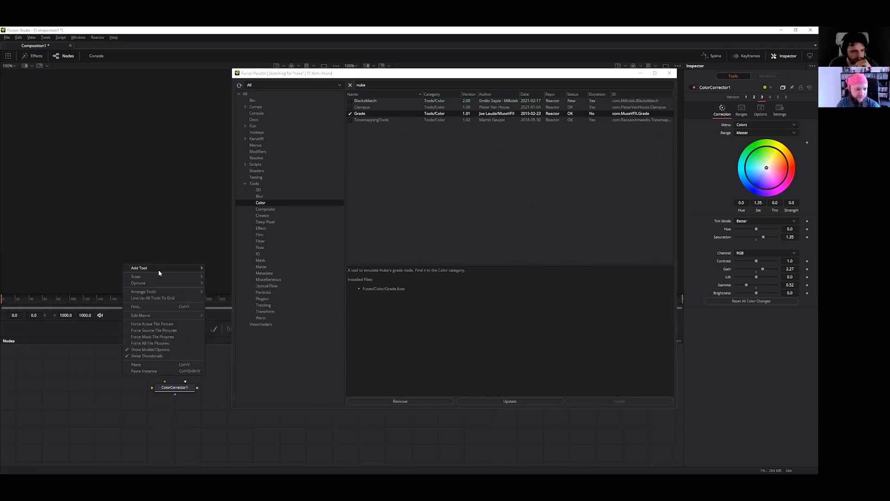
pyautogui.moveTo(158, 269)
pyautogui.moveTo(237, 293)
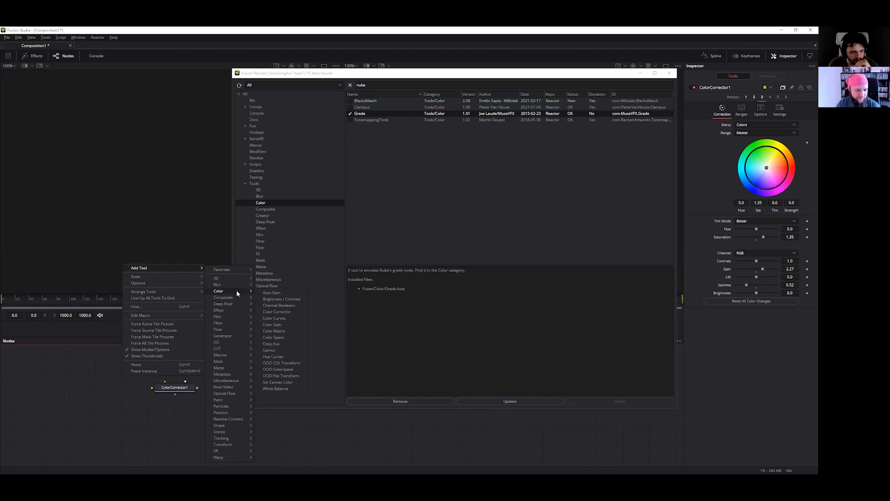
pyautogui.moveTo(234, 459)
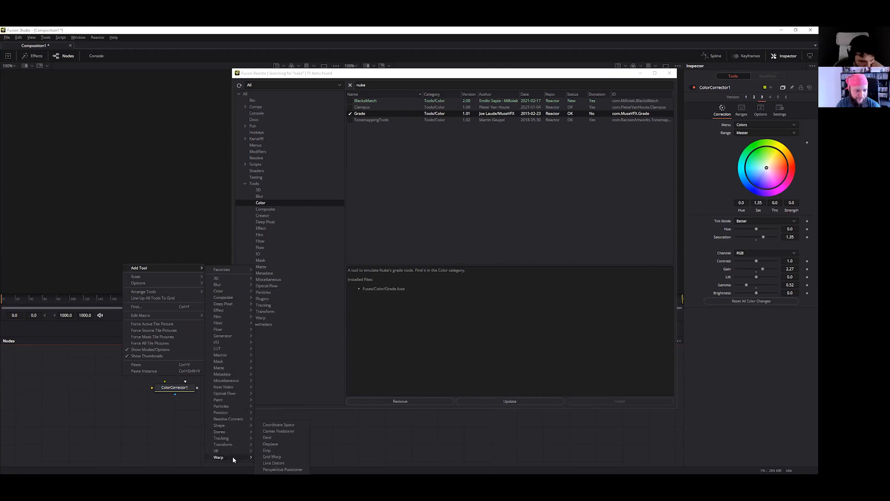
pyautogui.moveTo(229, 360)
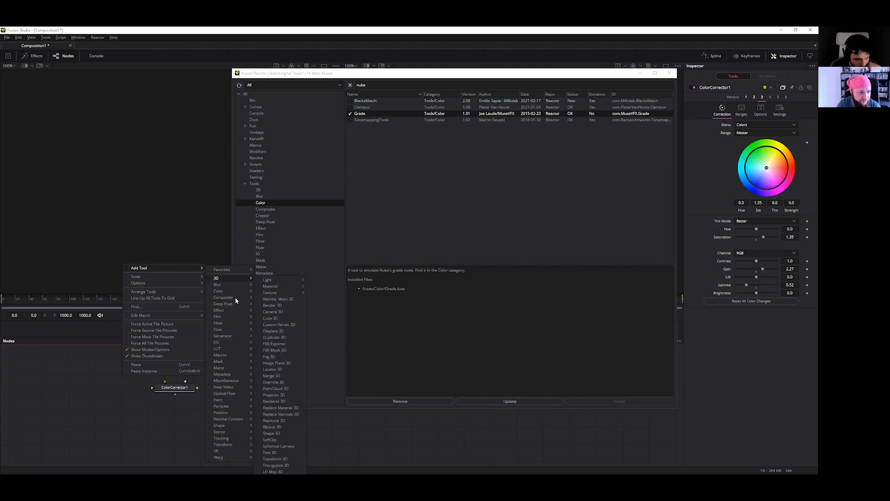
pyautogui.moveTo(227, 325)
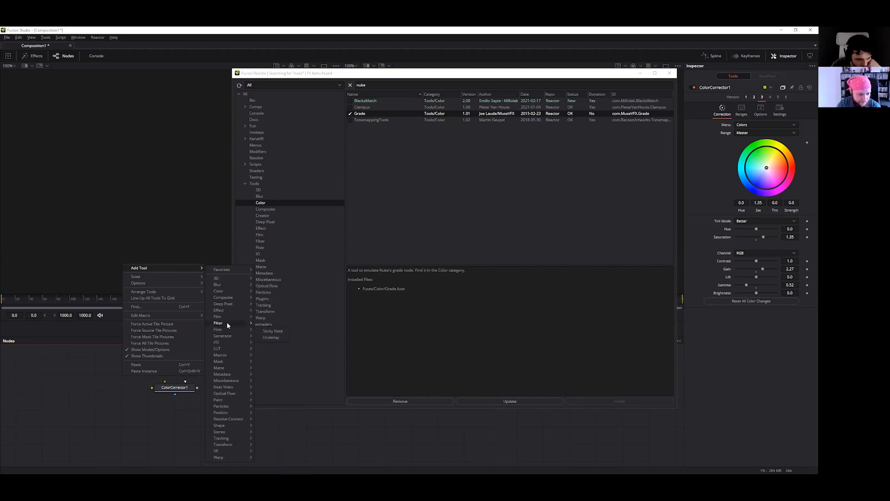
pyautogui.moveTo(245, 270)
pyautogui.moveTo(231, 381)
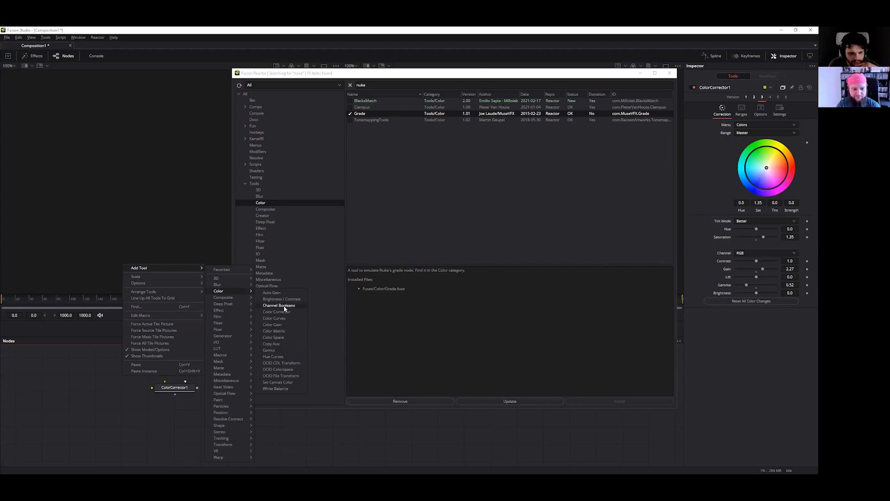
pyautogui.click(376, 208)
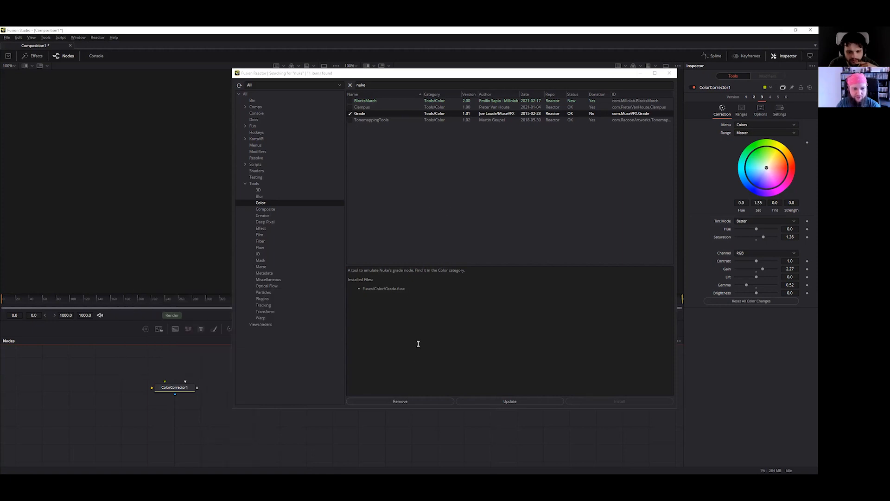
# - Uninstall the Grade package in Reactor and delete the Color Corrector node from the composition
pyautogui.click(426, 402)
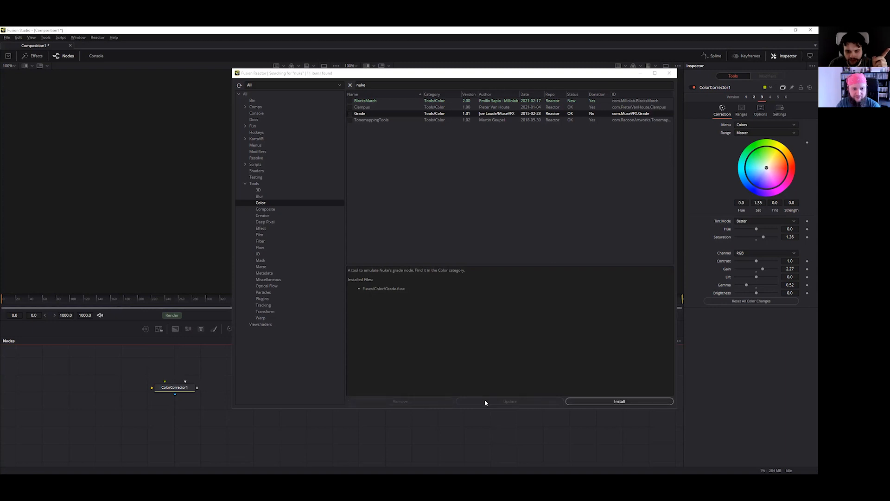
pyautogui.click(178, 390)
pyautogui.press('Delete')
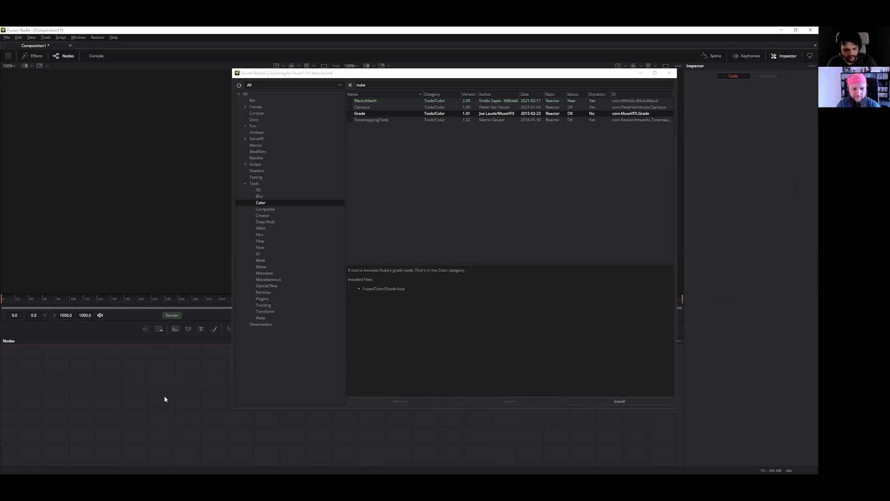
# - Add a Color Corrector node to the empty node graph and delete it again
pyautogui.hotkey('shift', 'space')
pyautogui.write('colo')
pyautogui.click(515, 81)
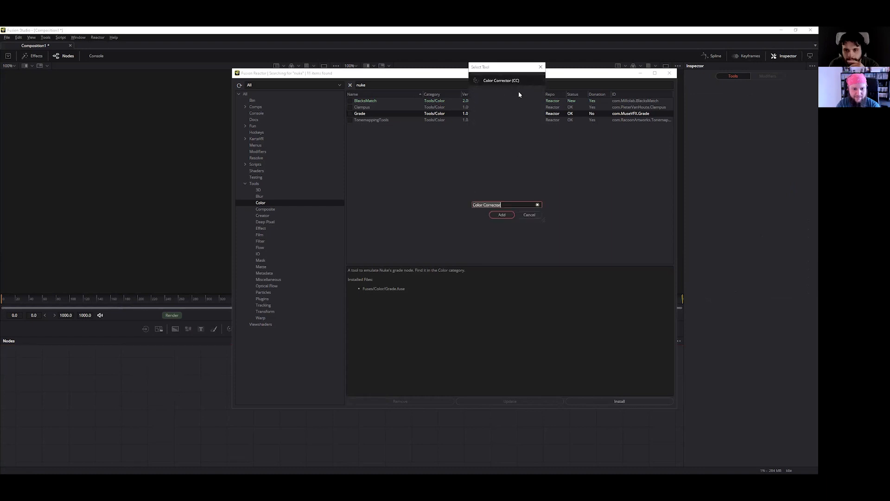
pyautogui.click(509, 215)
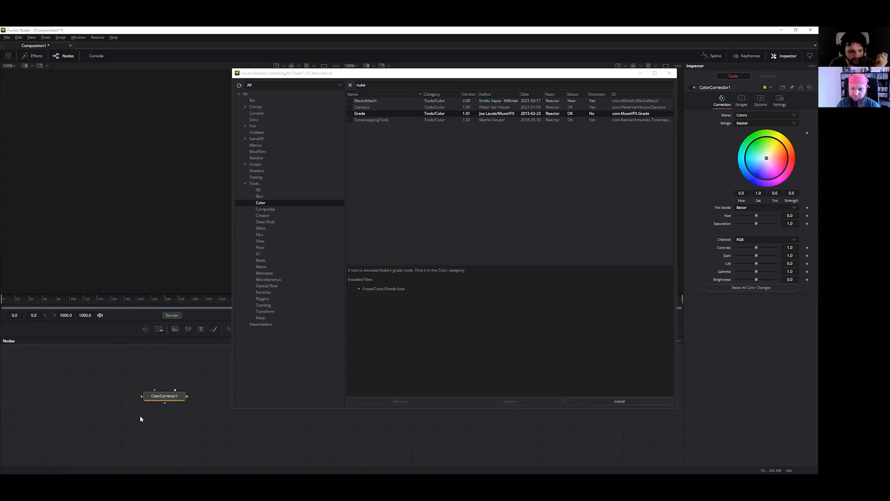
pyautogui.press('Delete')
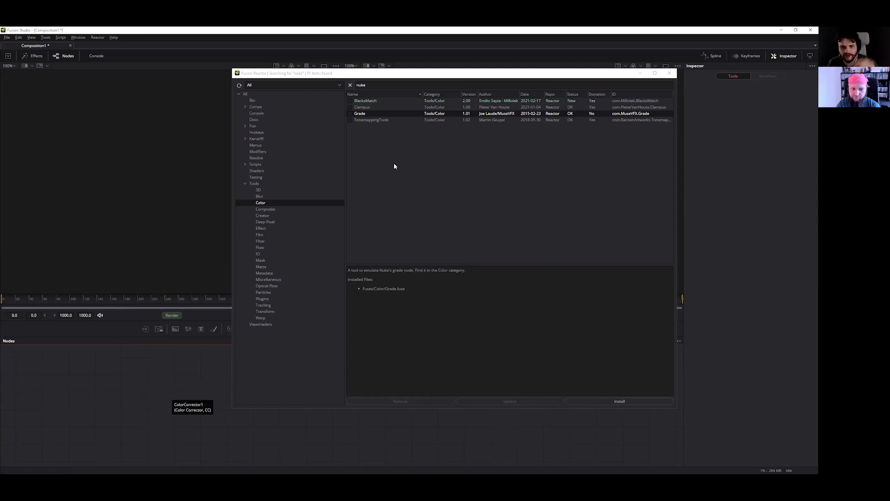
# - Show the nuke search results from all Reactor categories and read the nuke2fusion and TonemappingTools descriptions
pyautogui.click(245, 95)
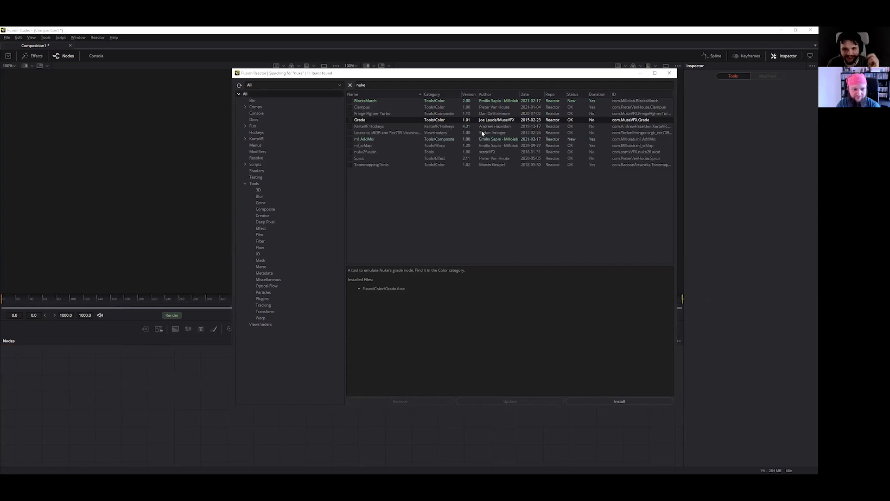
pyautogui.click(369, 152)
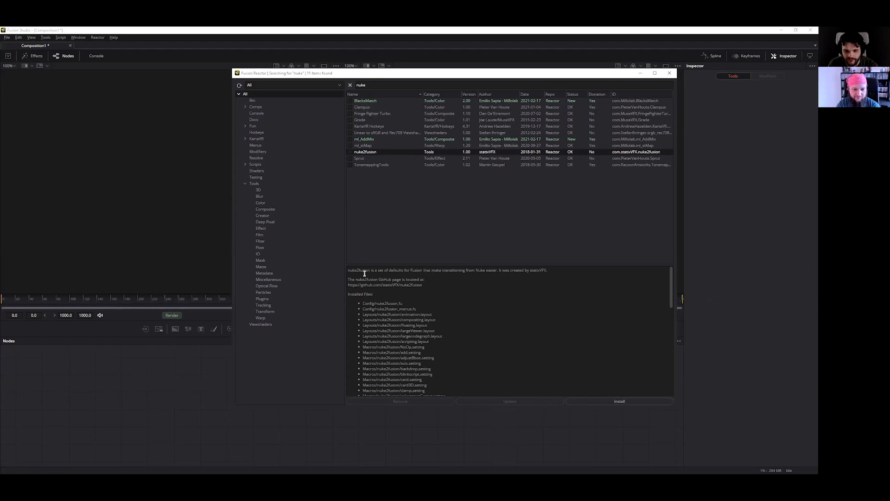
pyautogui.moveTo(365, 271); pyautogui.dragTo(503, 271)
pyautogui.click(511, 285)
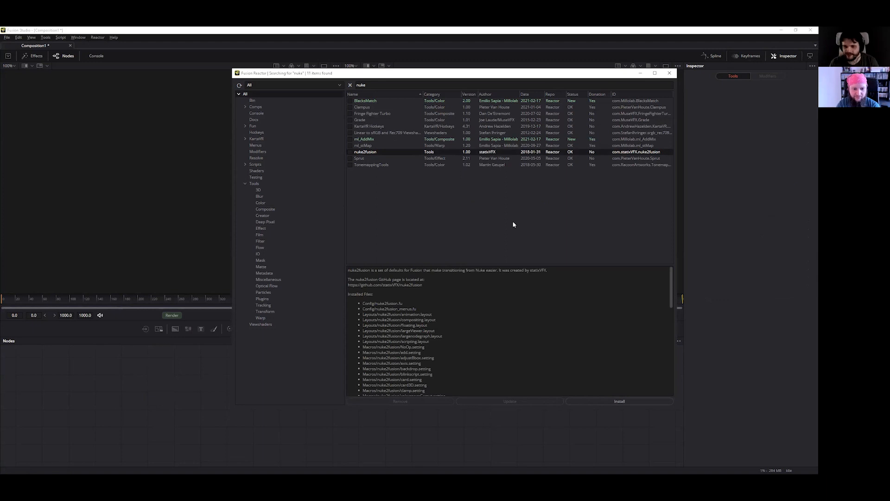
pyautogui.click(385, 165)
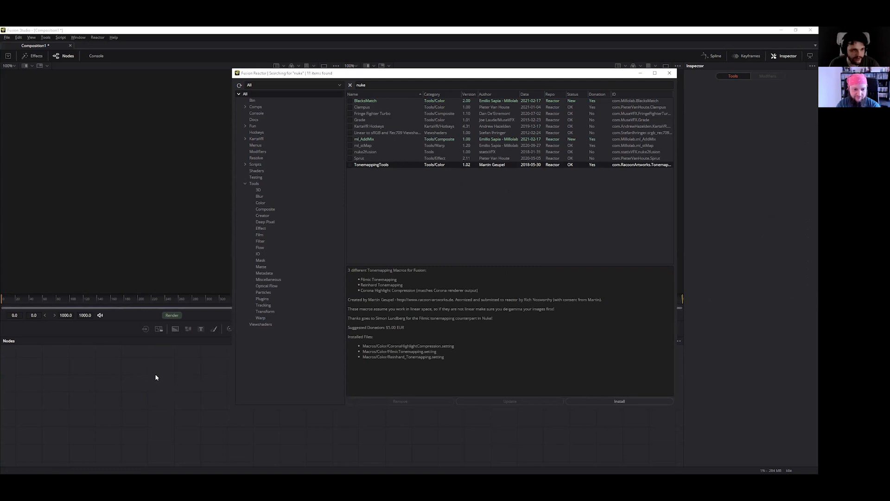
# - Browse the effects library down to the Warp category and add a Dent node, placing it low in the node graph
pyautogui.click(32, 55)
pyautogui.scroll(-10, 96, 229)
pyautogui.scroll(3, 77, 173)
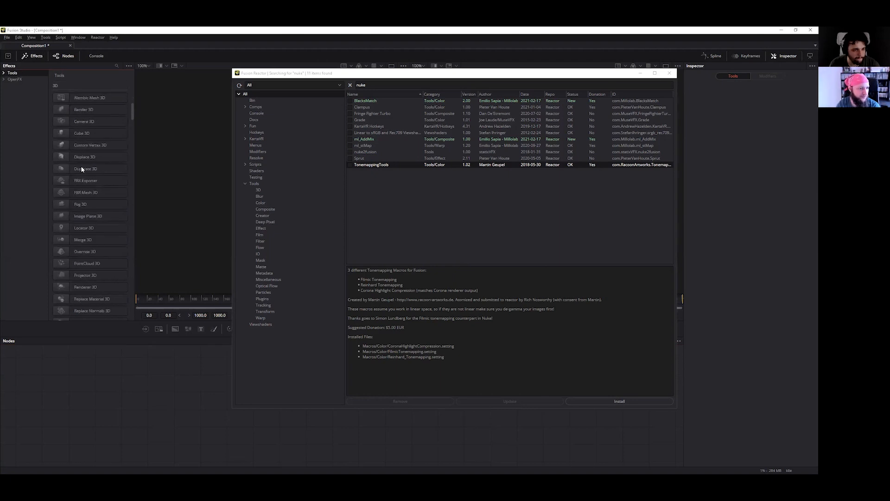
pyautogui.scroll(-15, 79, 205)
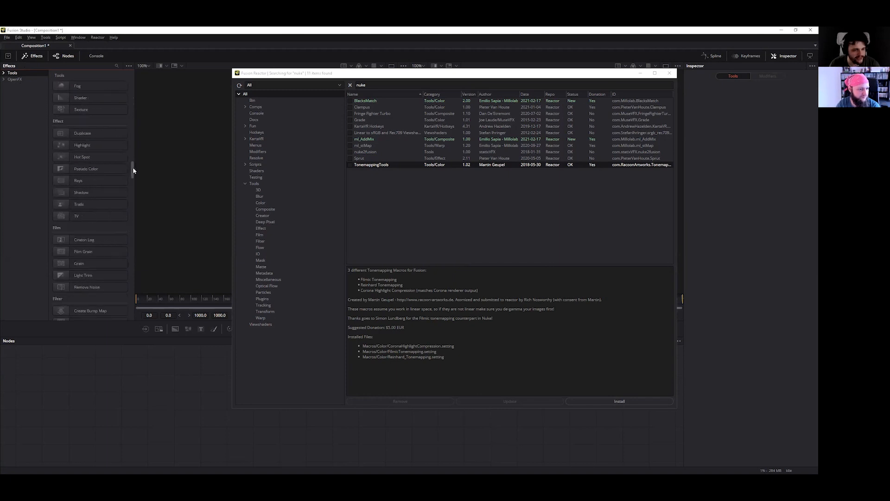
pyautogui.moveTo(133, 171); pyautogui.dragTo(121, 316)
pyautogui.scroll(-1, 121, 316)
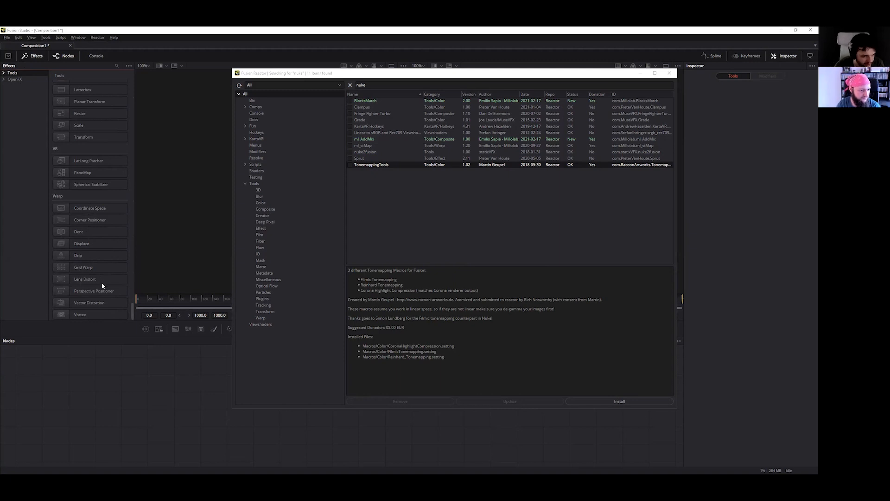
pyautogui.click(79, 231)
pyautogui.moveTo(171, 393); pyautogui.dragTo(176, 422)
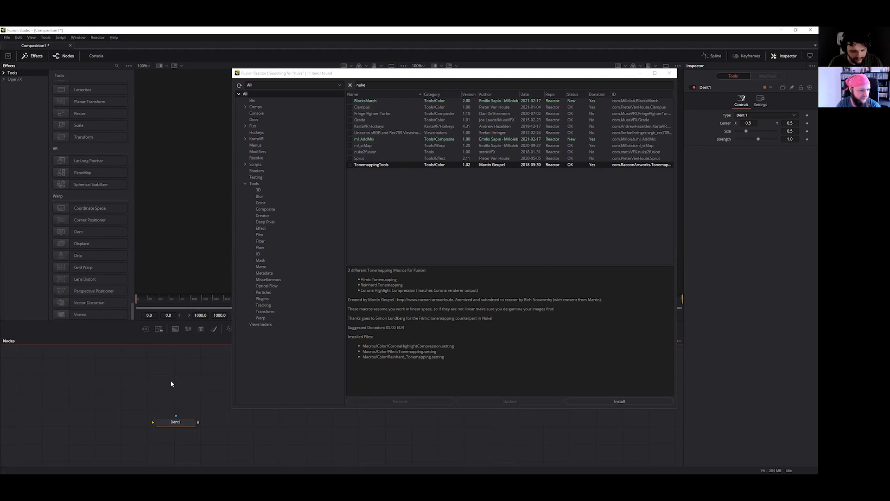
# - Add a FastNoise node, connect its output to the Dent node, display Dent in the viewer and align FastNoise above it
pyautogui.hotkey('shift', 'space')
pyautogui.write('noise')
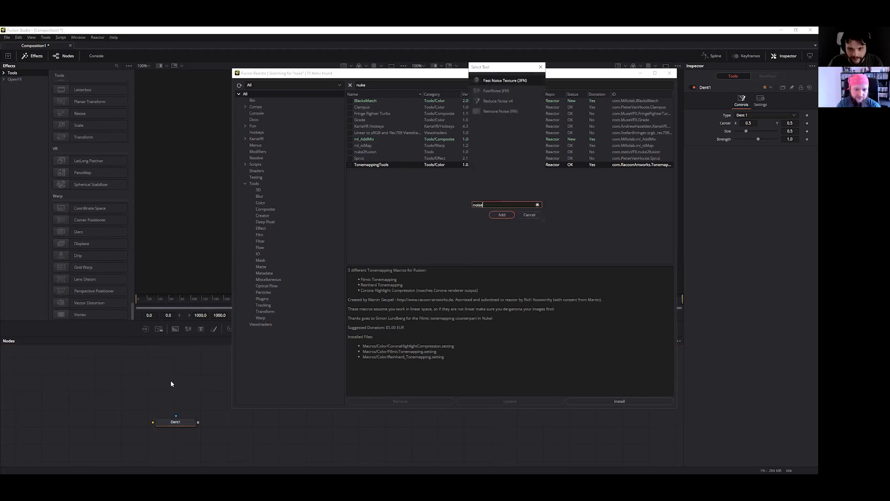
pyautogui.click(492, 91)
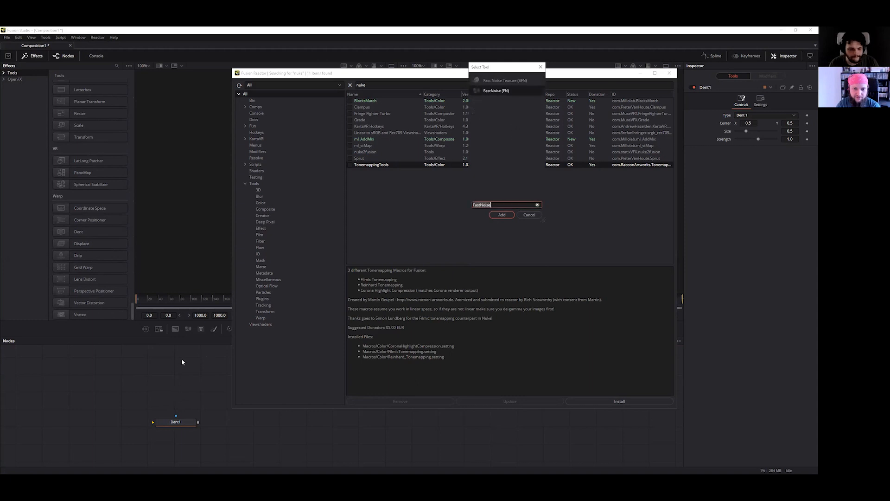
pyautogui.click(502, 215)
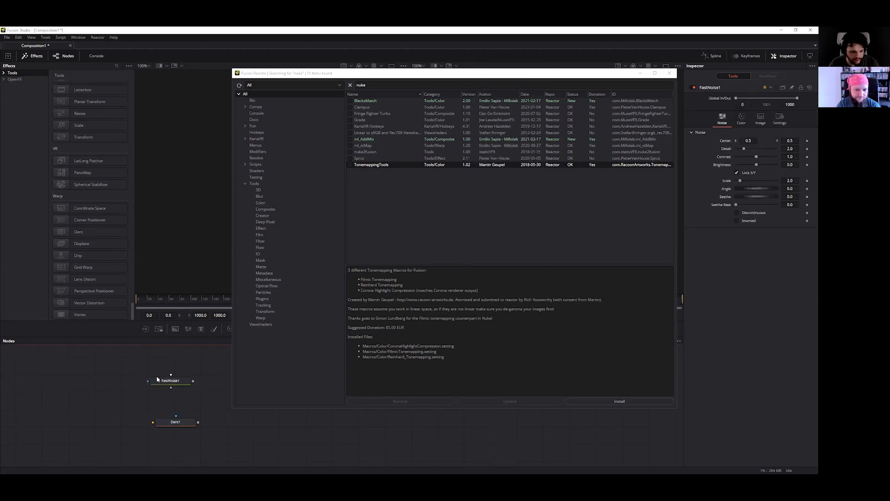
pyautogui.moveTo(193, 382); pyautogui.dragTo(185, 426)
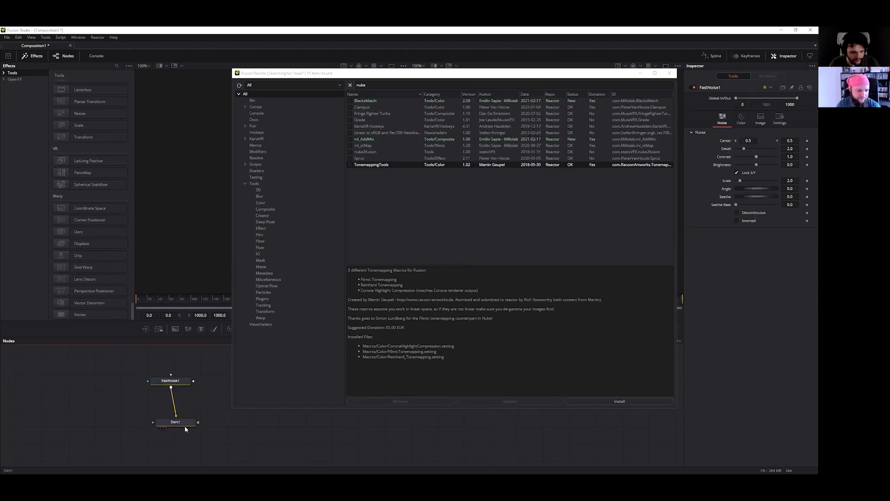
pyautogui.click(185, 425)
pyautogui.moveTo(172, 381); pyautogui.dragTo(176, 376)
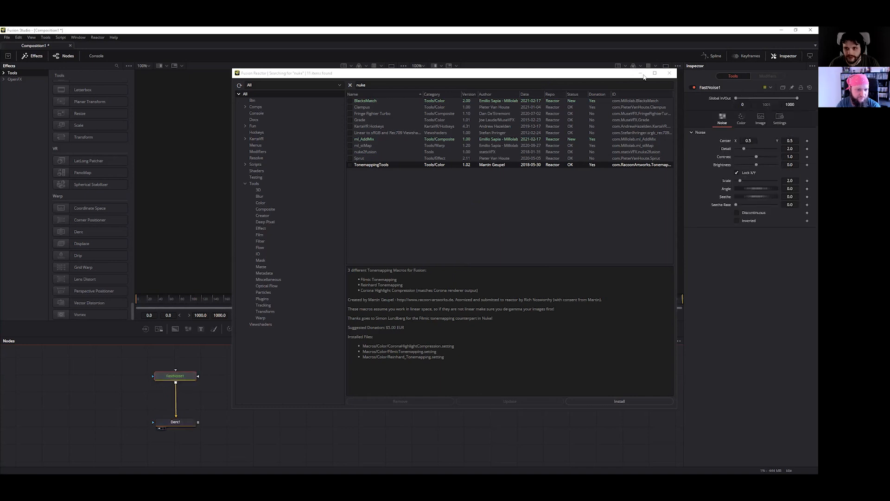
# - Move the Reactor window below the viewers and zoom out to see the whole Dent image
pyautogui.moveTo(615, 75); pyautogui.dragTo(623, 263)
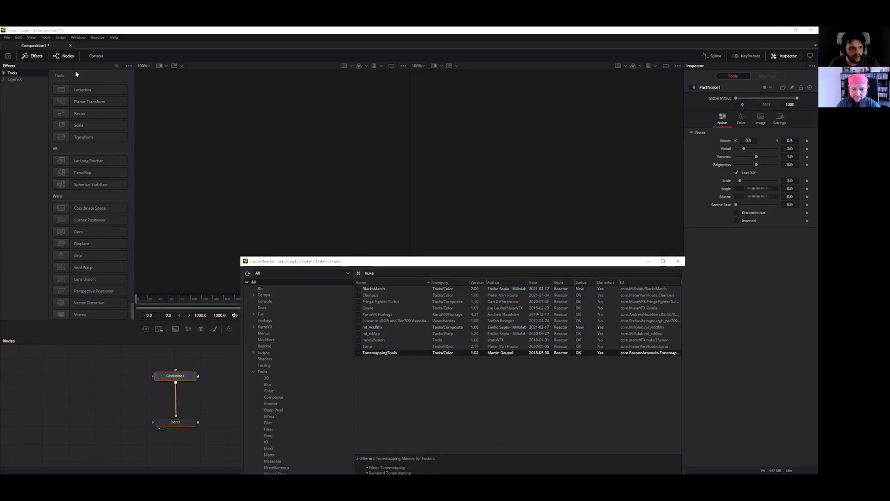
pyautogui.moveTo(375, 266); pyautogui.dragTo(407, 345)
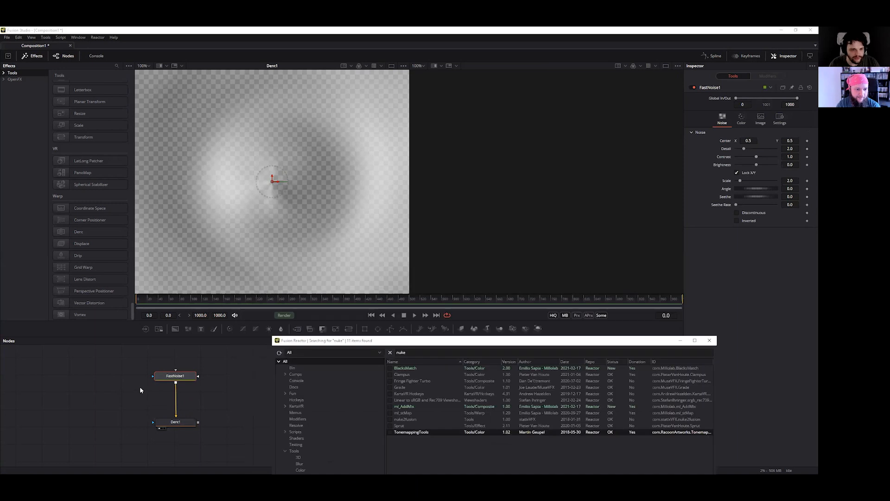
pyautogui.scroll(-6, 249, 205)
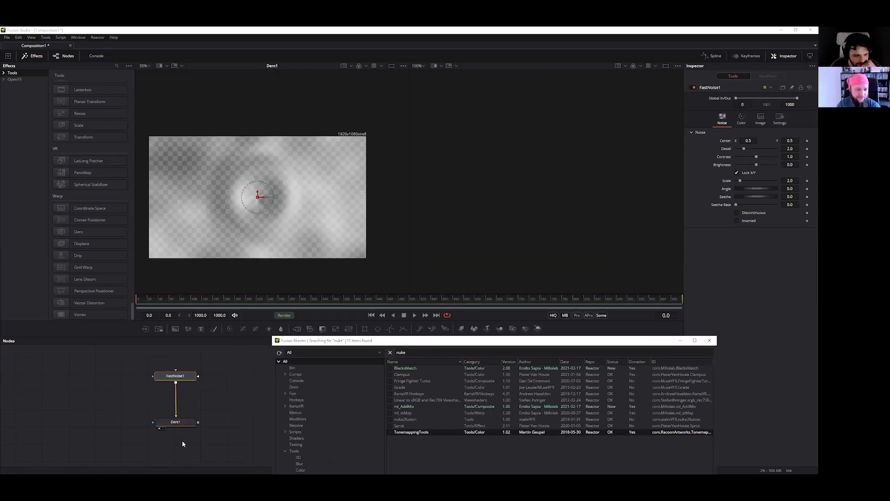
# - Shift the Dent's center with its on-screen handle to about X 0.56 and enlarge its size to about 1.03
pyautogui.click(189, 424)
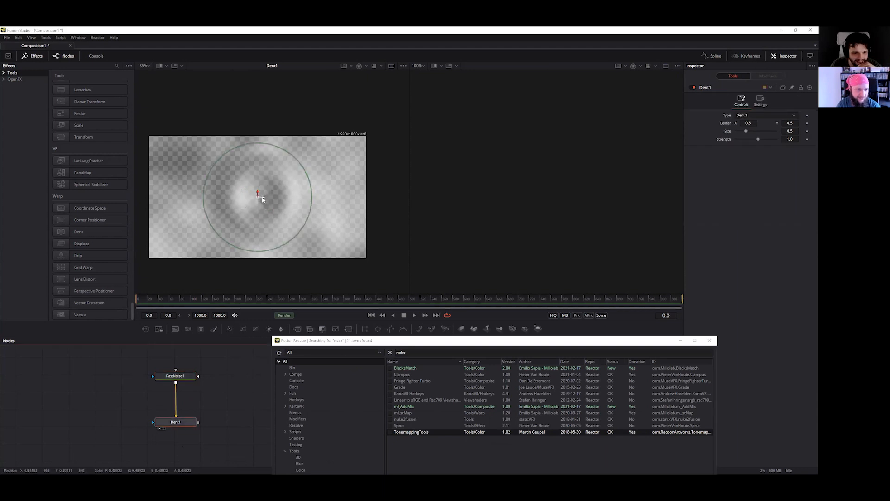
pyautogui.moveTo(258, 199); pyautogui.dragTo(228, 208)
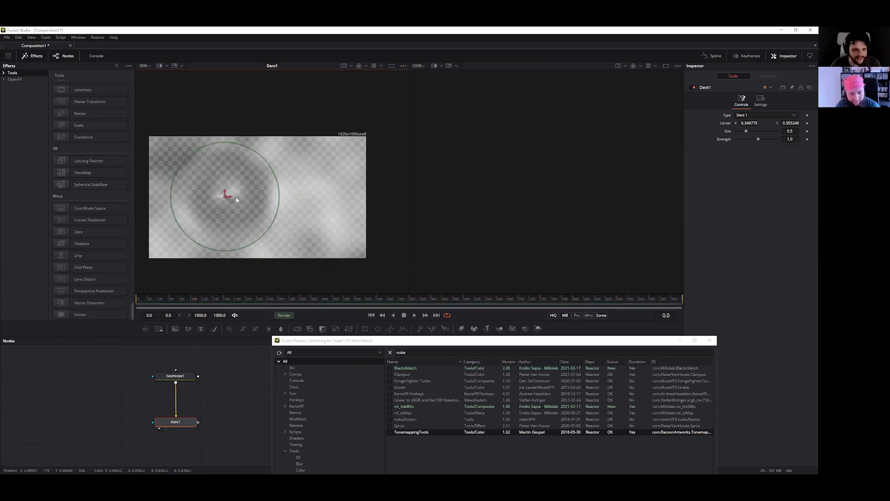
pyautogui.moveTo(276, 173); pyautogui.dragTo(332, 164)
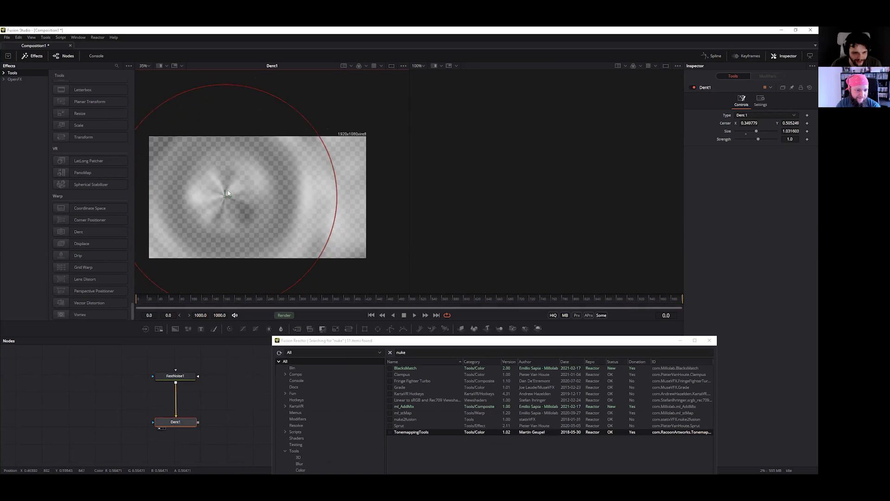
pyautogui.moveTo(229, 197); pyautogui.dragTo(271, 188)
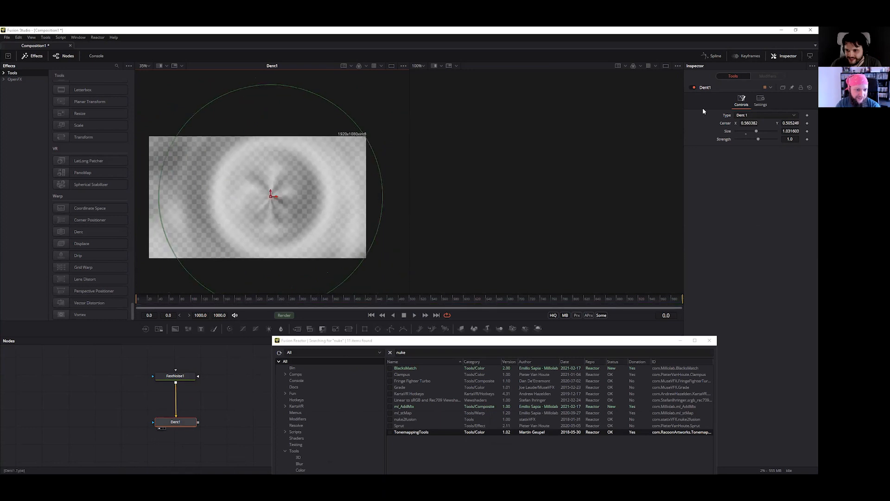
# - Change the Dent type to Kaleidoscope, enlarge its size to about 1.29 and move its center to about X 0.497
pyautogui.click(768, 116)
pyautogui.click(759, 122)
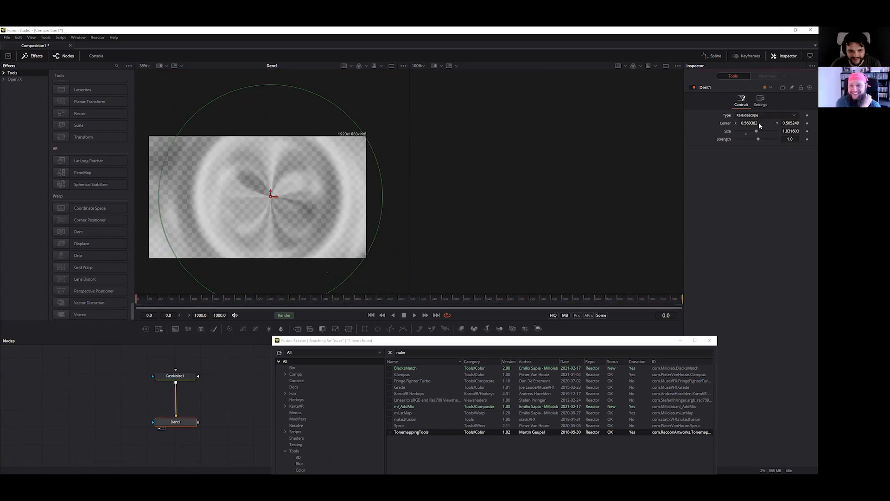
pyautogui.moveTo(273, 196)
pyautogui.mouseDown()
pyautogui.moveTo(331, 194)
pyautogui.moveTo(228, 196)
pyautogui.moveTo(267, 194)
pyautogui.moveTo(258, 195)
pyautogui.mouseUp()
pyautogui.moveTo(370, 178); pyautogui.dragTo(384, 133)
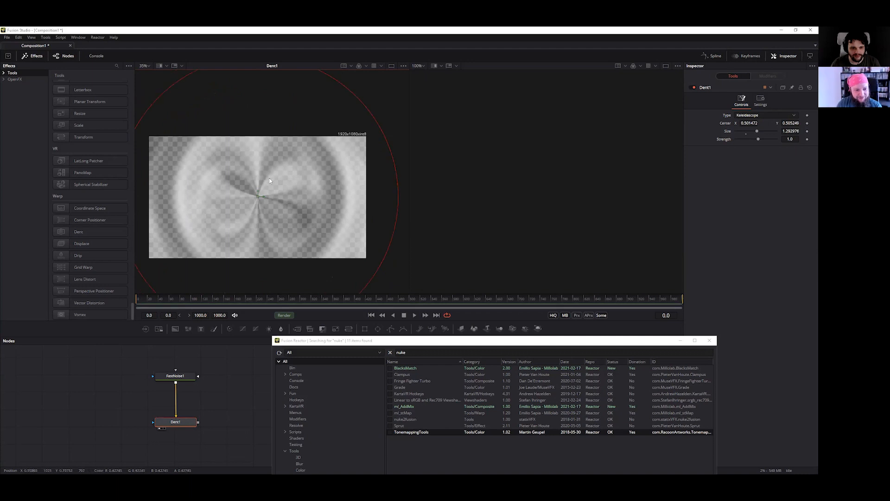
pyautogui.moveTo(263, 197); pyautogui.dragTo(266, 197)
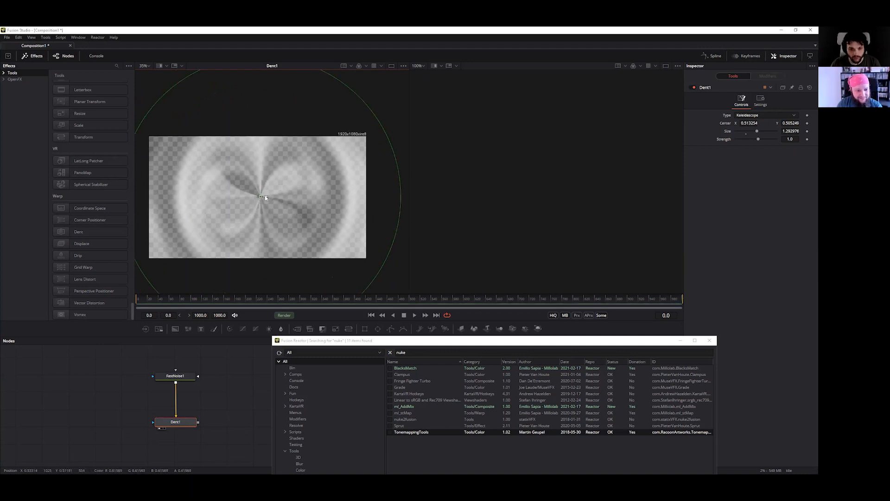
pyautogui.moveTo(266, 197); pyautogui.dragTo(262, 198)
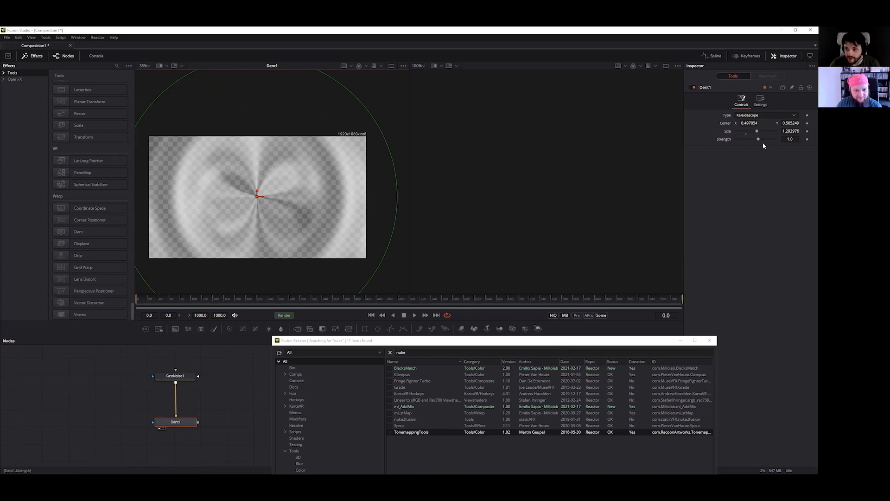
# - Try a Dent strength of 0.6 and the Dent 2 type, and settle on Cosine Dent with strength 2.1
pyautogui.moveTo(759, 141)
pyautogui.mouseDown()
pyautogui.moveTo(744, 140)
pyautogui.moveTo(770, 134)
pyautogui.moveTo(759, 134)
pyautogui.mouseUp()
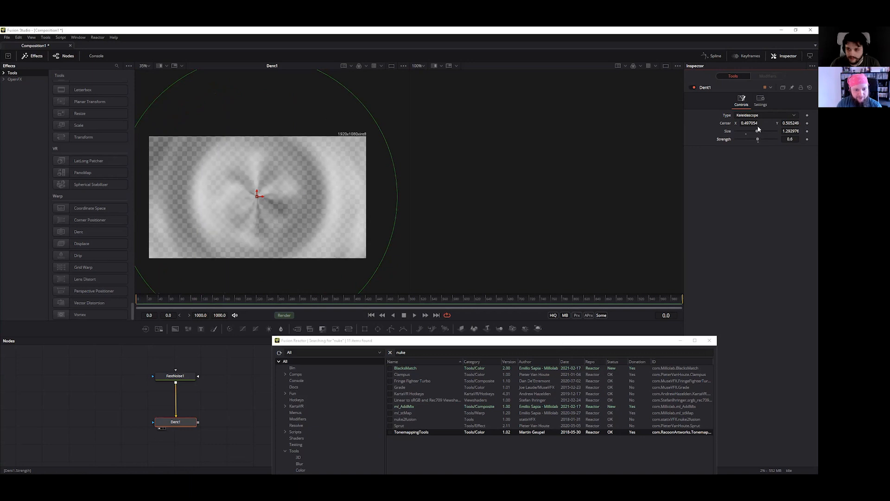
pyautogui.click(763, 126)
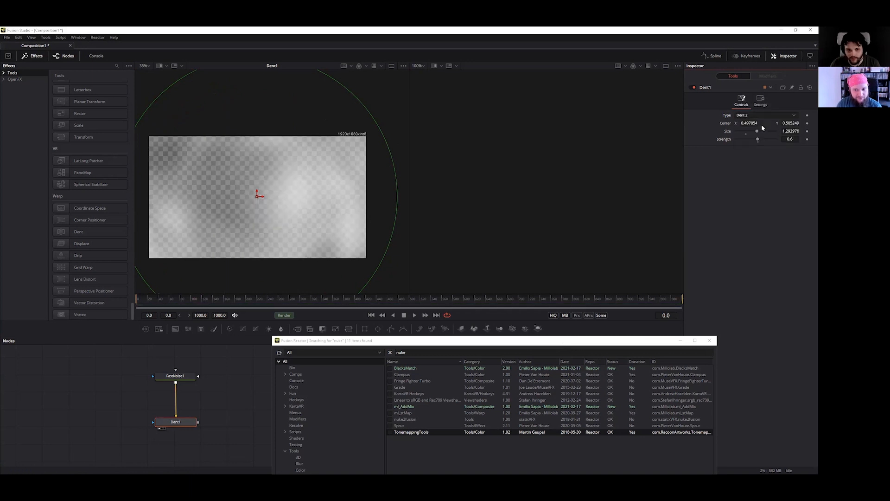
pyautogui.moveTo(756, 139)
pyautogui.mouseDown()
pyautogui.moveTo(742, 140)
pyautogui.moveTo(766, 133)
pyautogui.moveTo(759, 133)
pyautogui.mouseUp()
pyautogui.click(753, 132)
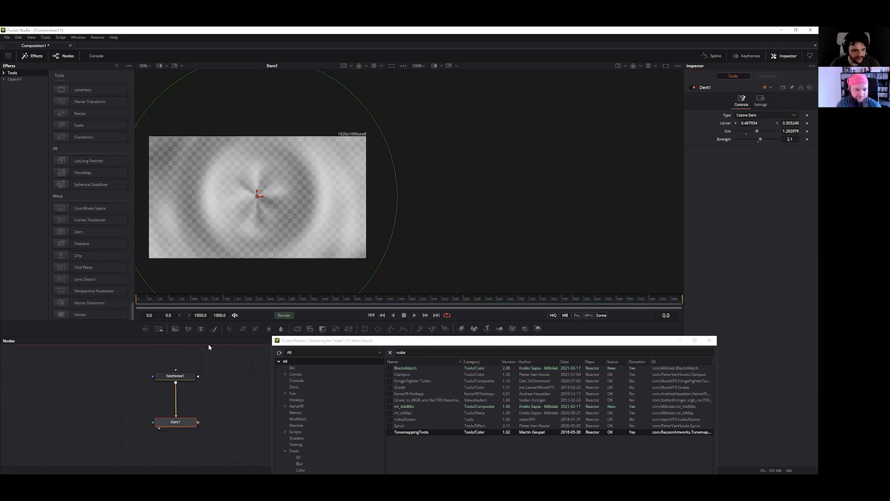
# - Look at the OpenFX effects and browse the built-in tools down to the Warp category
pyautogui.click(32, 78)
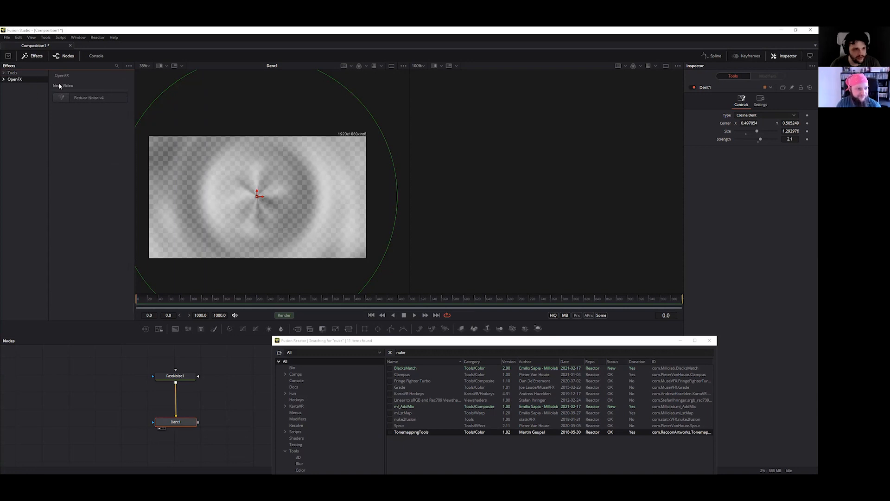
pyautogui.click(12, 73)
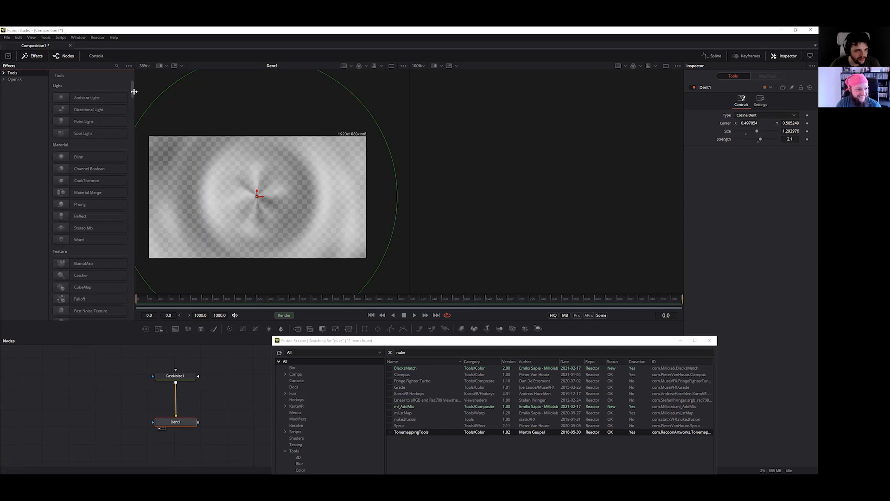
pyautogui.moveTo(131, 91); pyautogui.dragTo(124, 318)
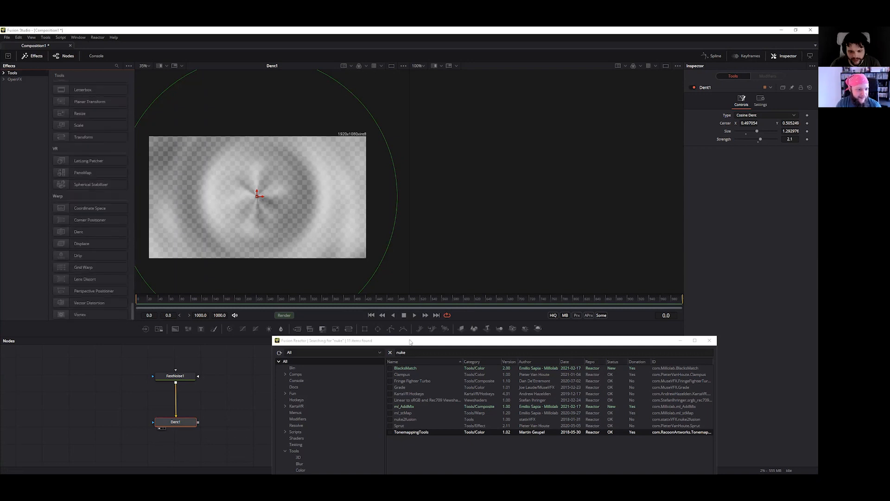
# - Move the Reactor window up over the viewers and clear its "nuke" search so all packages are listed
pyautogui.moveTo(411, 340); pyautogui.dragTo(277, 114)
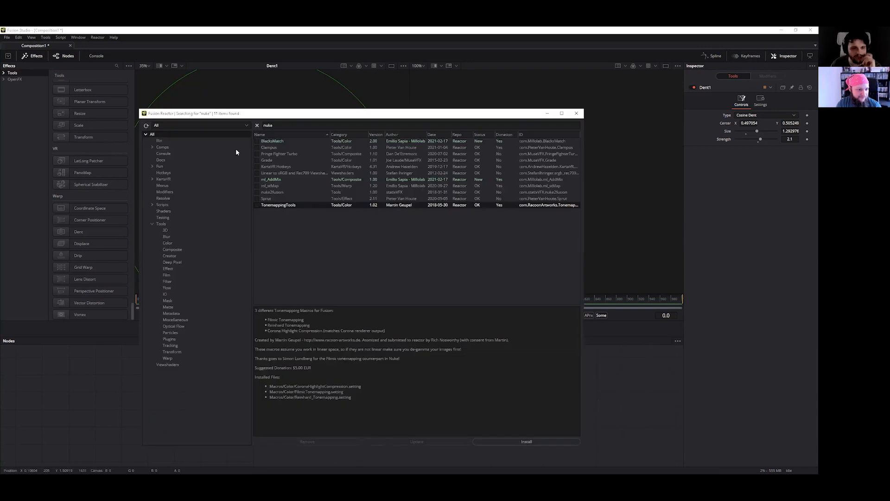
pyautogui.click(257, 125)
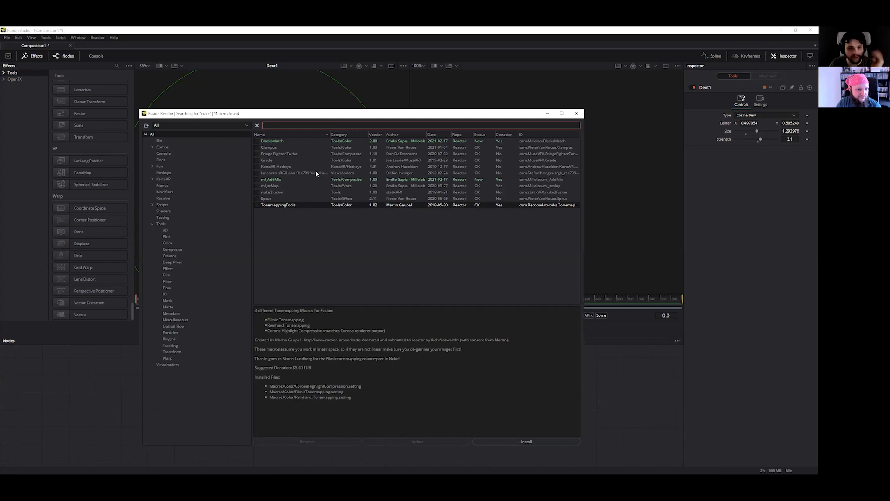
pyautogui.click(153, 135)
# - Browse the full Reactor package list down past the KartaVR tools to the Krokodove entries
pyautogui.scroll(-5, 350, 233)
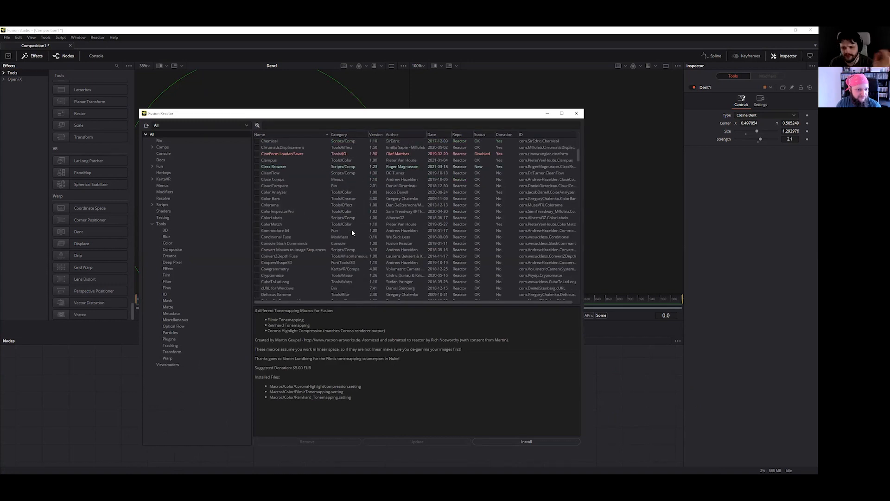
pyautogui.scroll(-2, 352, 229)
pyautogui.scroll(-5, 352, 229)
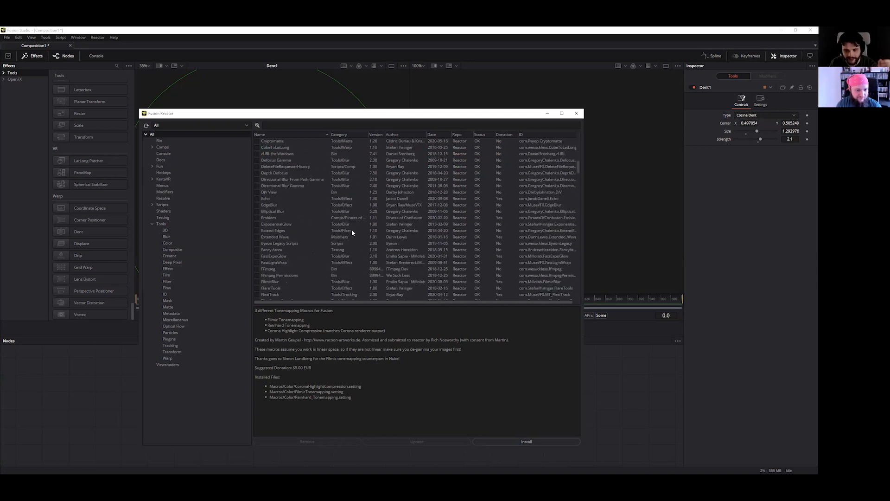
pyautogui.scroll(-3, 351, 229)
pyautogui.scroll(-4, 352, 229)
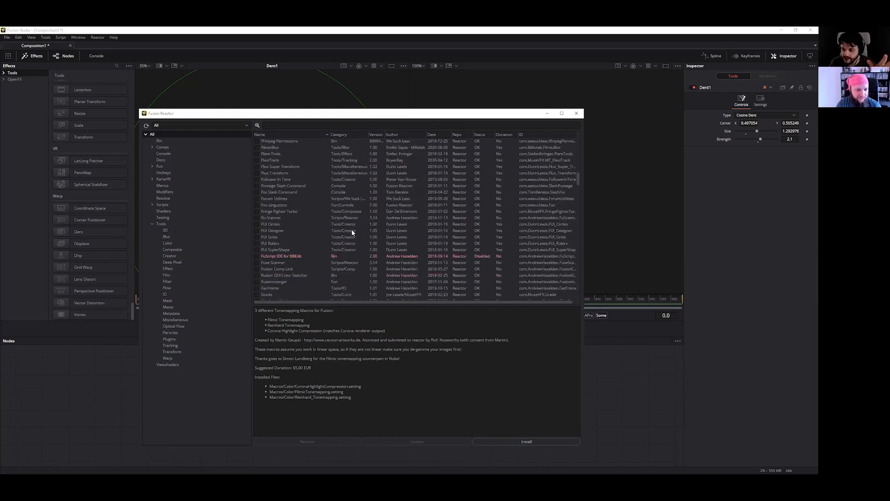
pyautogui.scroll(-9, 352, 229)
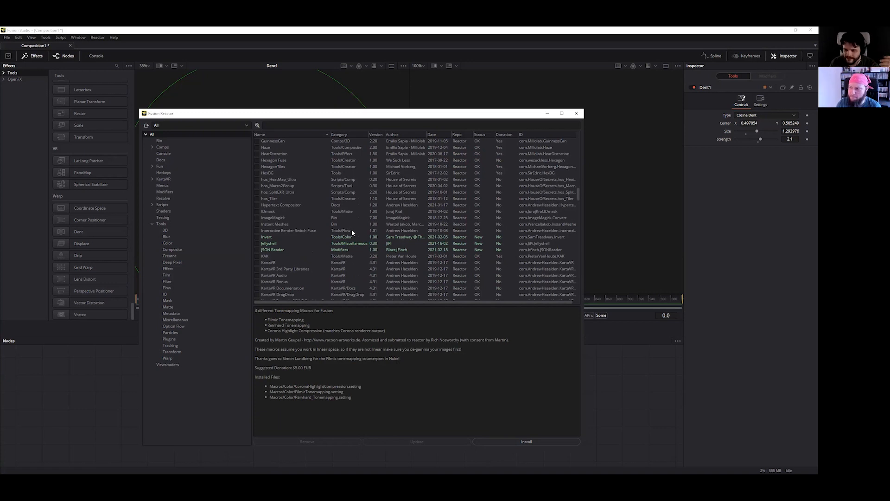
pyautogui.scroll(-1, 352, 231)
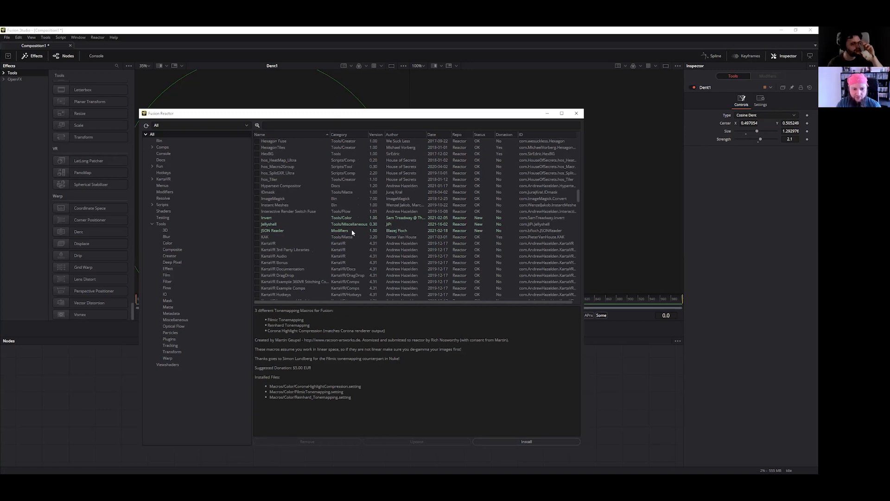
pyautogui.scroll(-7, 352, 229)
pyautogui.scroll(-4, 352, 229)
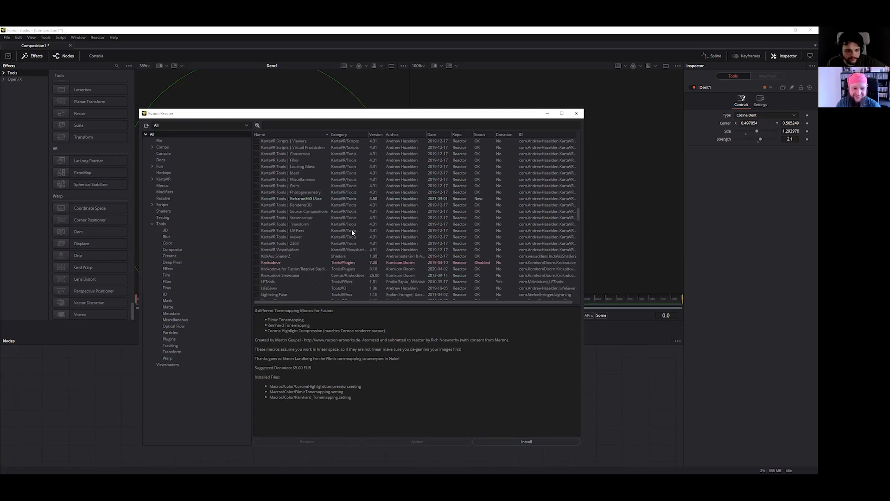
pyautogui.scroll(-1, 351, 229)
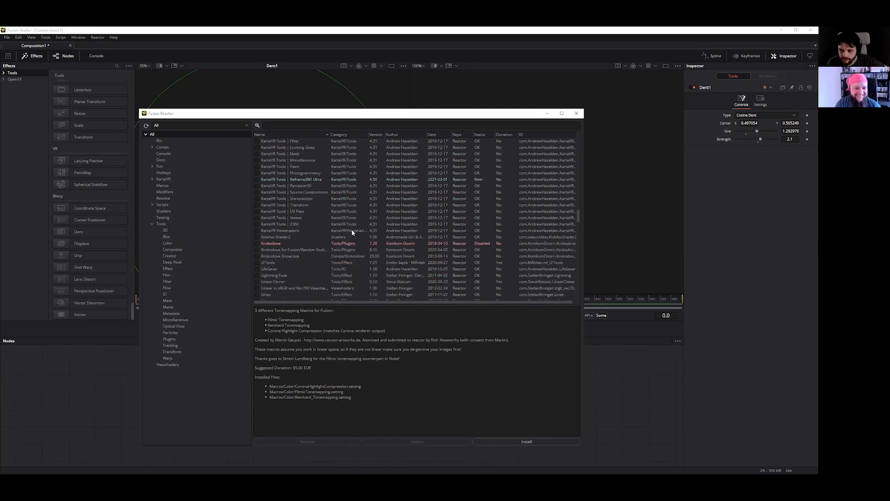
# - Examine the Krokodove plugin's description, Windows update instructions, contact links and status notes in Reactor
pyautogui.click(288, 243)
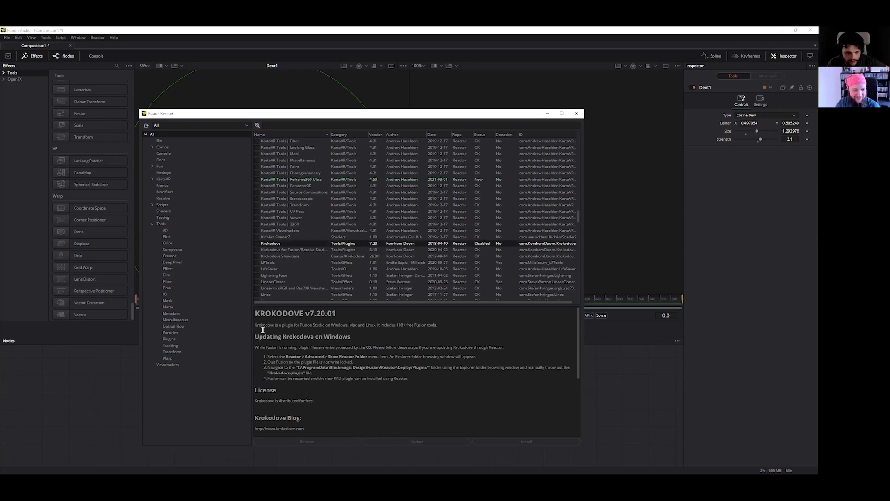
pyautogui.moveTo(259, 325); pyautogui.dragTo(366, 328)
pyautogui.click(367, 332)
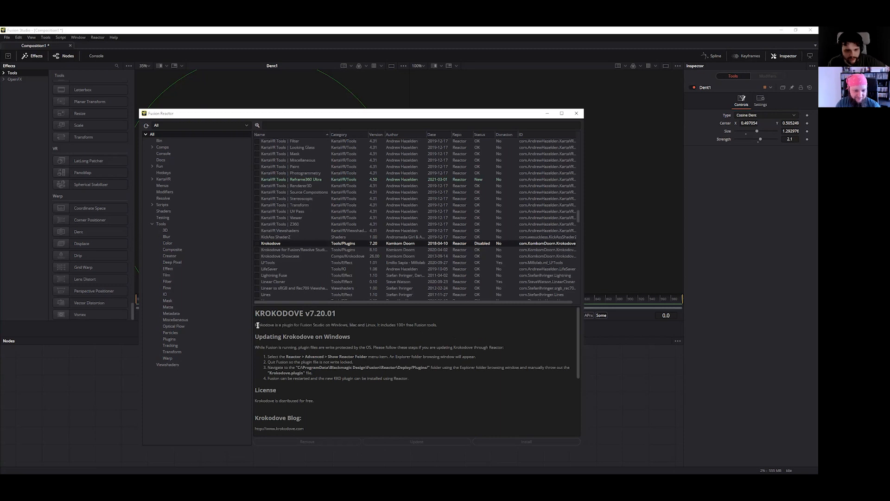
pyautogui.moveTo(255, 325); pyautogui.dragTo(284, 326)
pyautogui.click(379, 337)
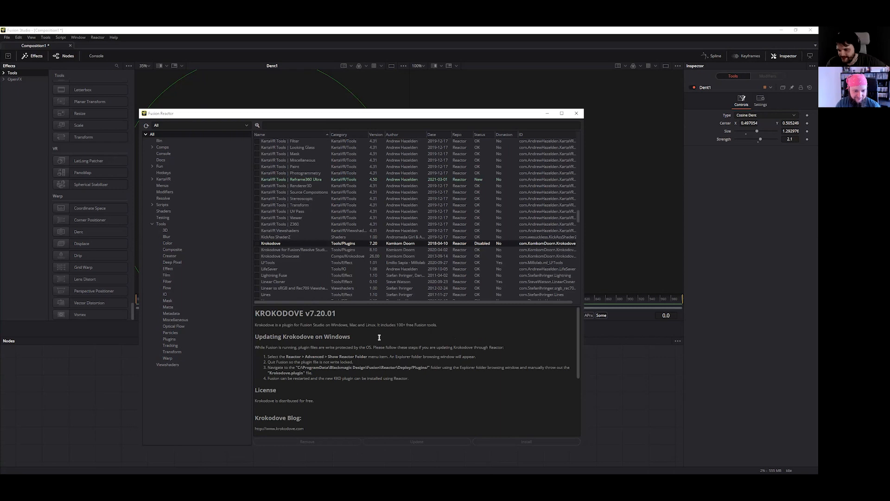
pyautogui.hotkey('ctrl', 's')
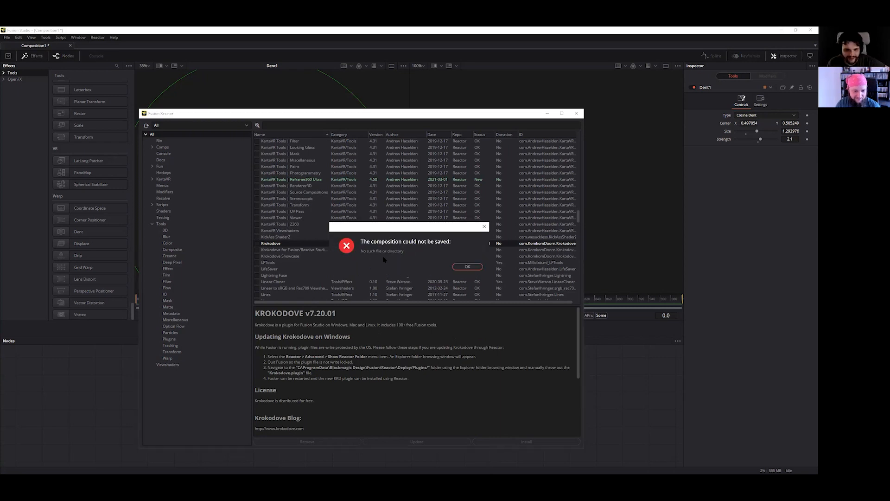
pyautogui.click(463, 266)
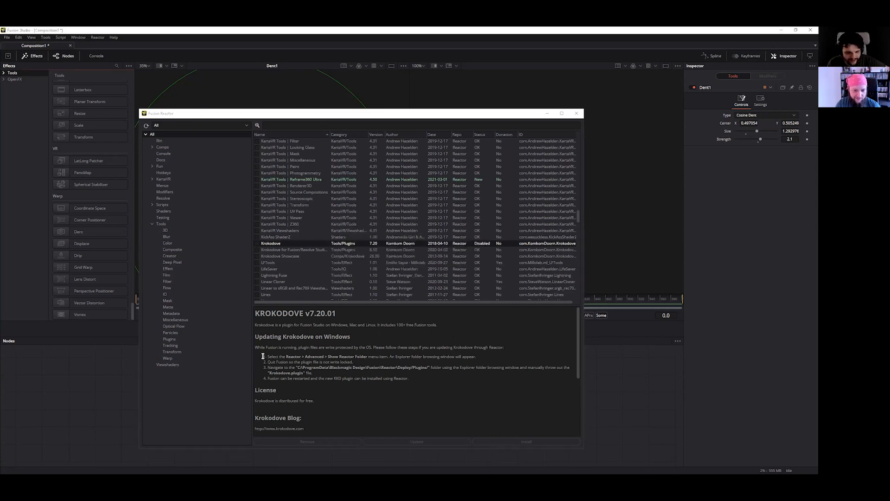
pyautogui.moveTo(266, 356); pyautogui.dragTo(374, 389)
pyautogui.scroll(-4, 366, 370)
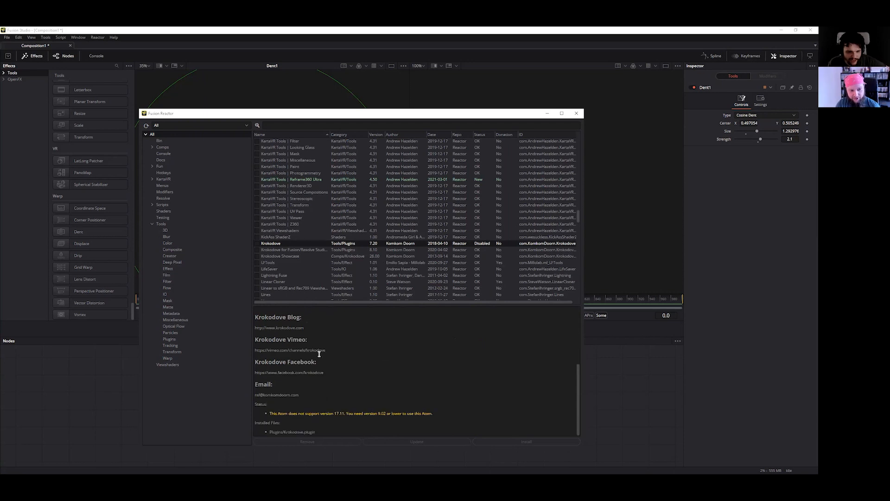
pyautogui.scroll(4, 371, 375)
# - Browse further to the MeshLab package and examine its description, links and list of installed files
pyautogui.scroll(-1, 384, 242)
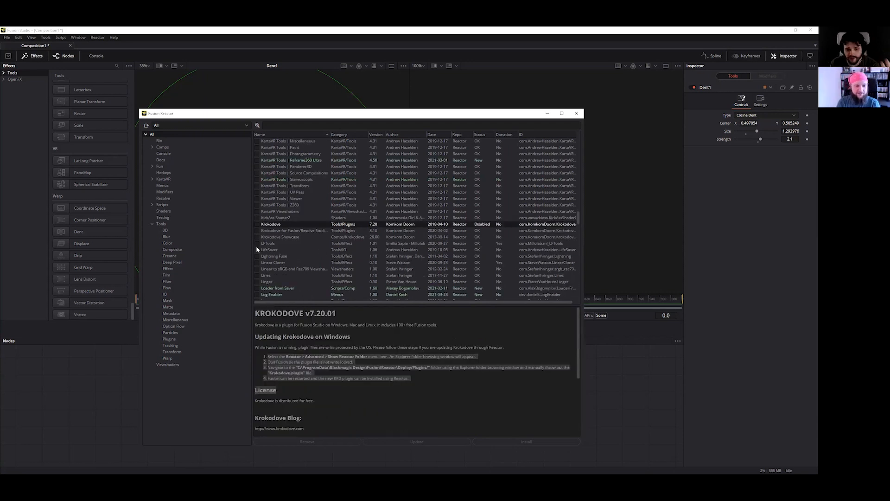
pyautogui.scroll(-2, 330, 253)
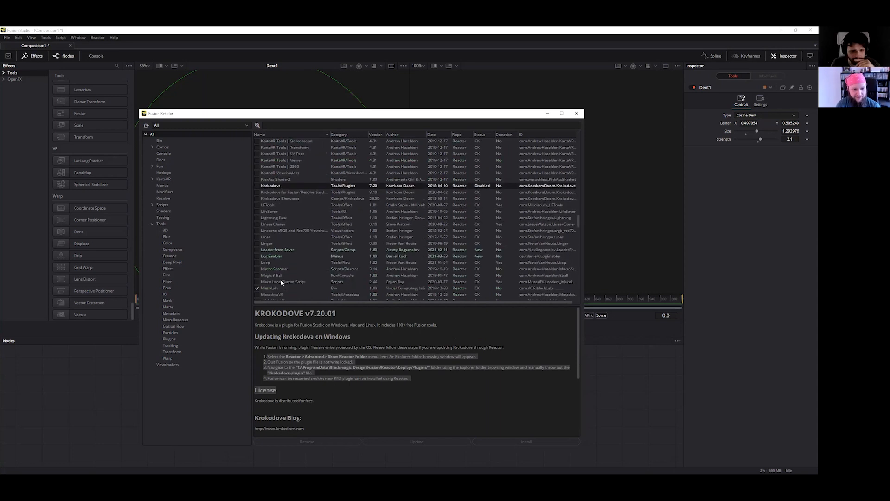
pyautogui.scroll(-1, 281, 282)
pyautogui.click(298, 249)
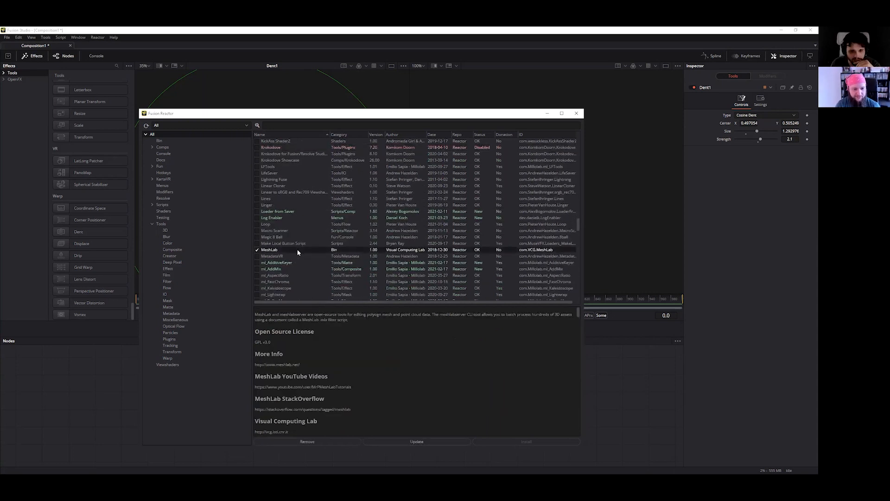
pyautogui.scroll(-1, 330, 353)
pyautogui.scroll(-10, 332, 354)
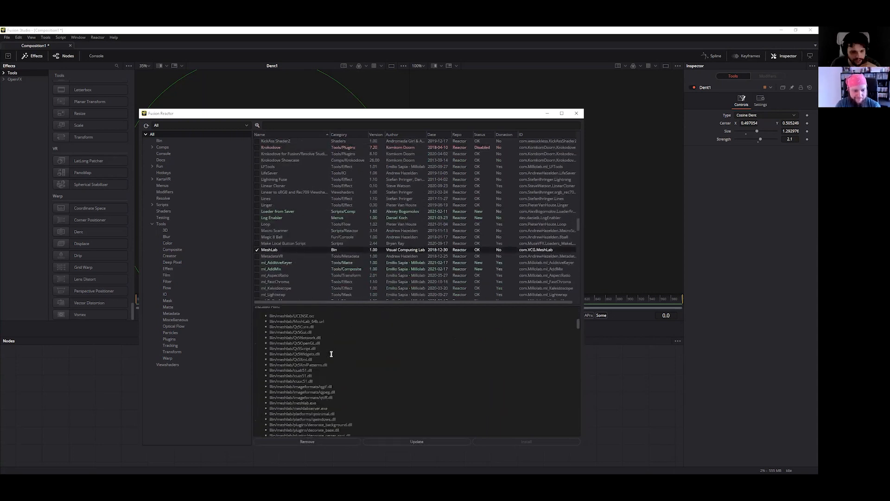
pyautogui.scroll(10, 331, 354)
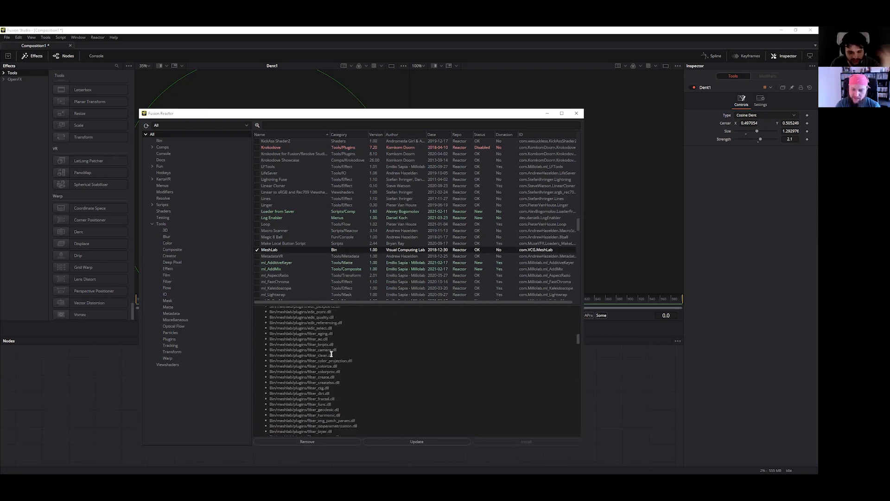
pyautogui.scroll(1, 427, 399)
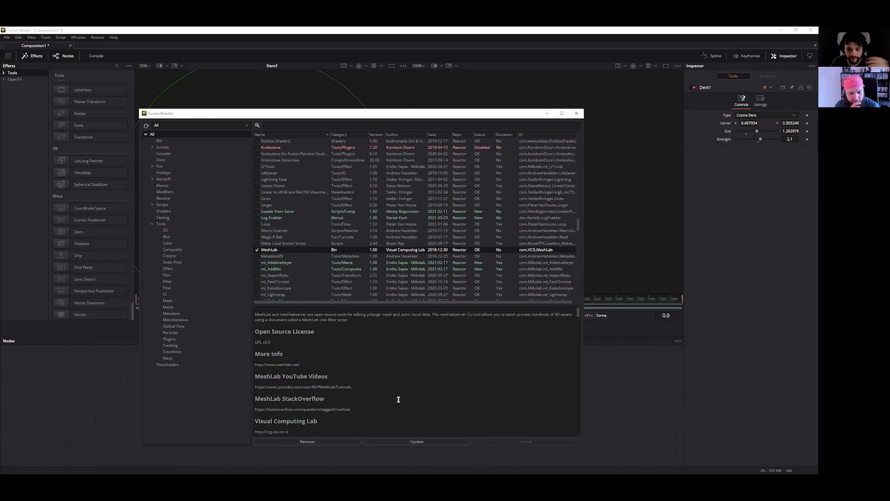
pyautogui.scroll(-4, 386, 199)
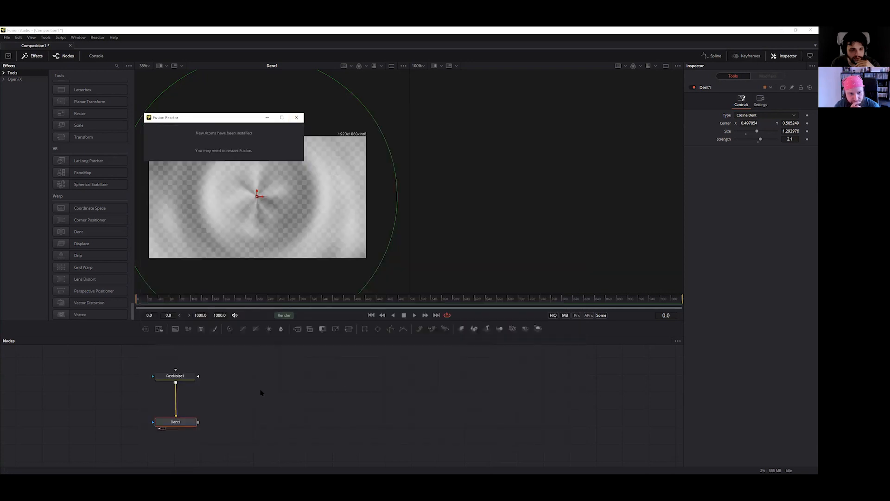
# - Search the Select Tool dialog for "grade" and dismiss it without adding a node
pyautogui.click(287, 393)
pyautogui.click(287, 393)
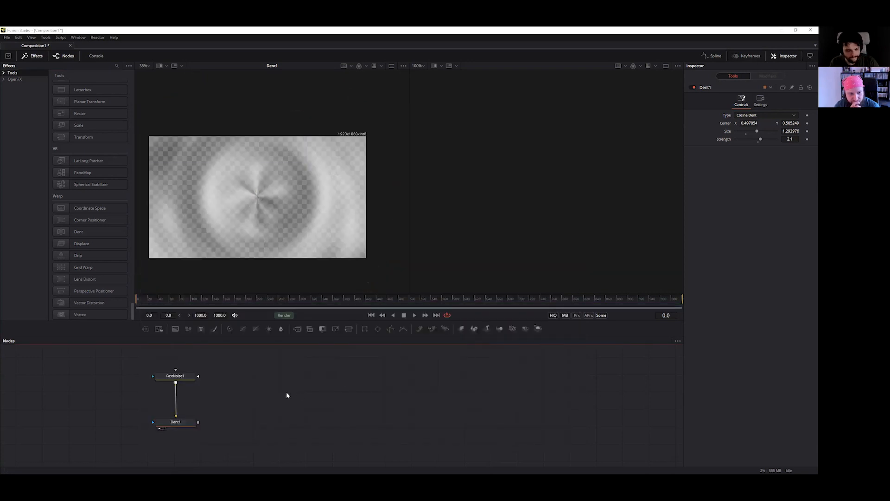
pyautogui.hotkey('shift', 'space')
pyautogui.write('grade')
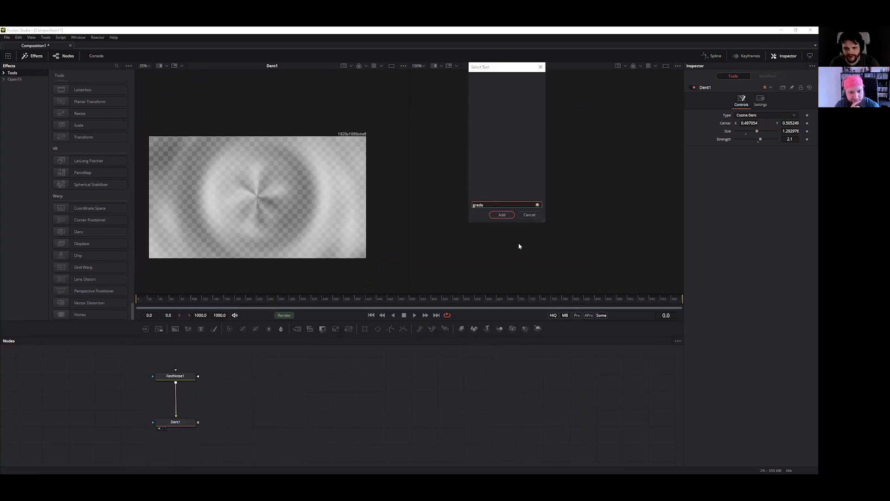
pyautogui.click(529, 216)
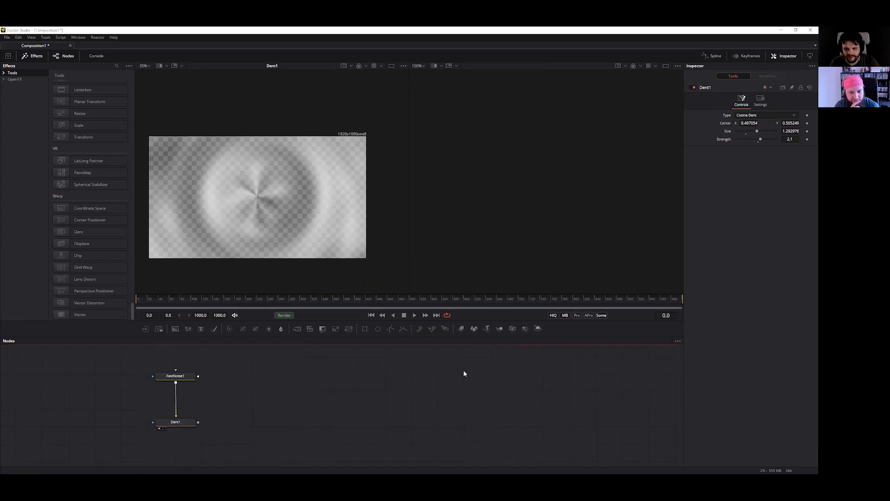